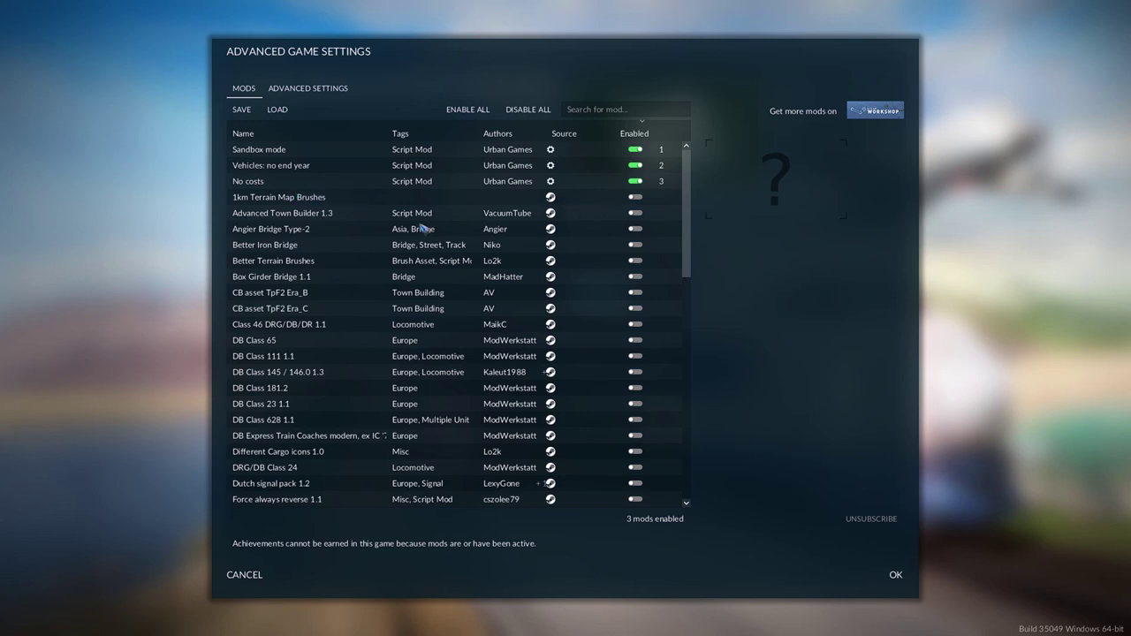
- Find the brush mods and enable 1km Terrain Map Brushes and Better Terrain Brushes for the game
click(590, 111)
text(brush)
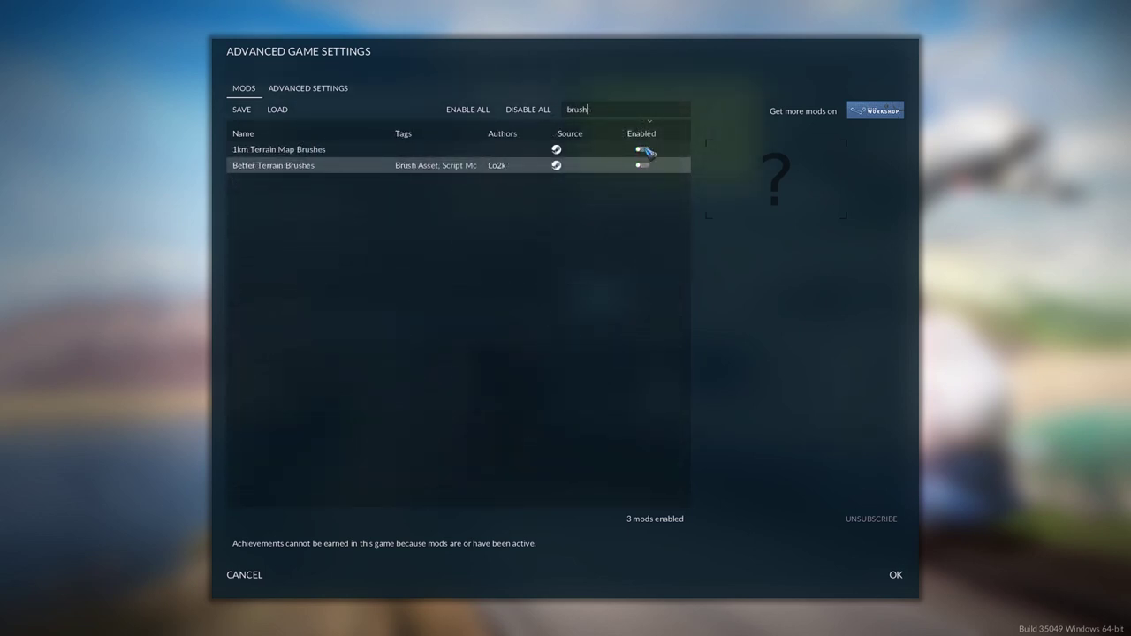
click(648, 152)
click(648, 165)
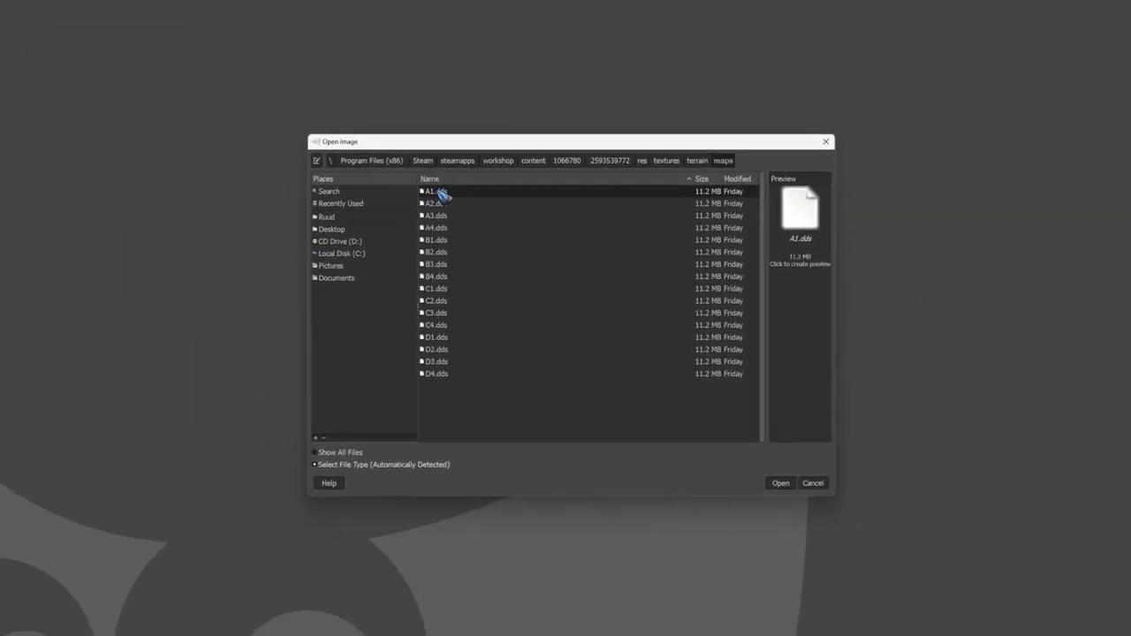
- In GIMP, open the A1.dds tile from the mod's terrain maps folder, loading its mipmaps
click(782, 484)
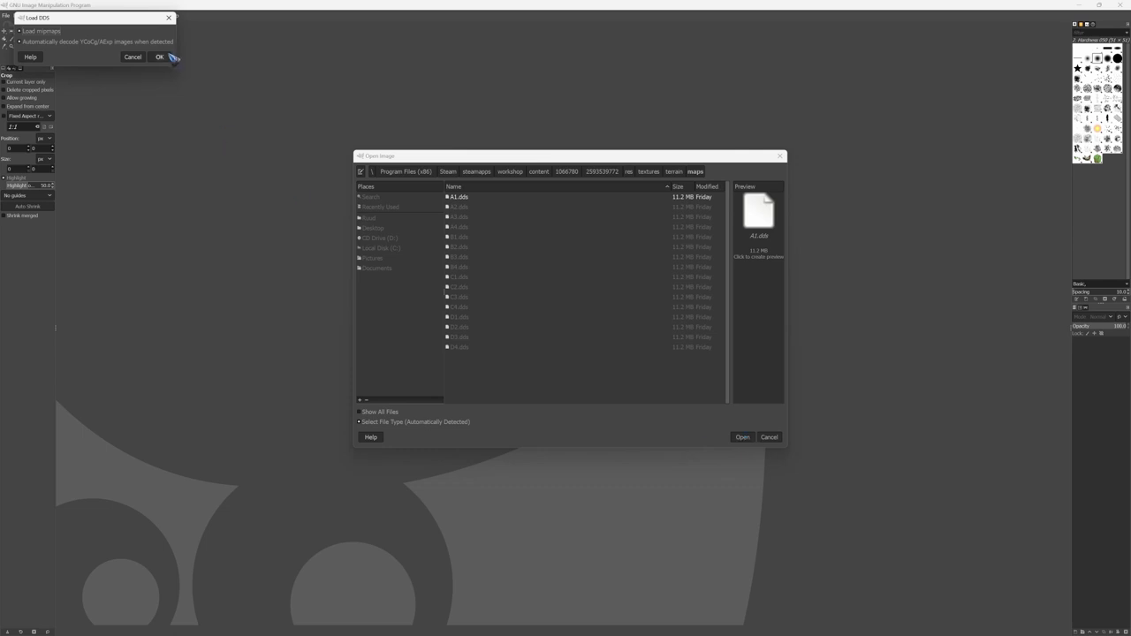
click(162, 58)
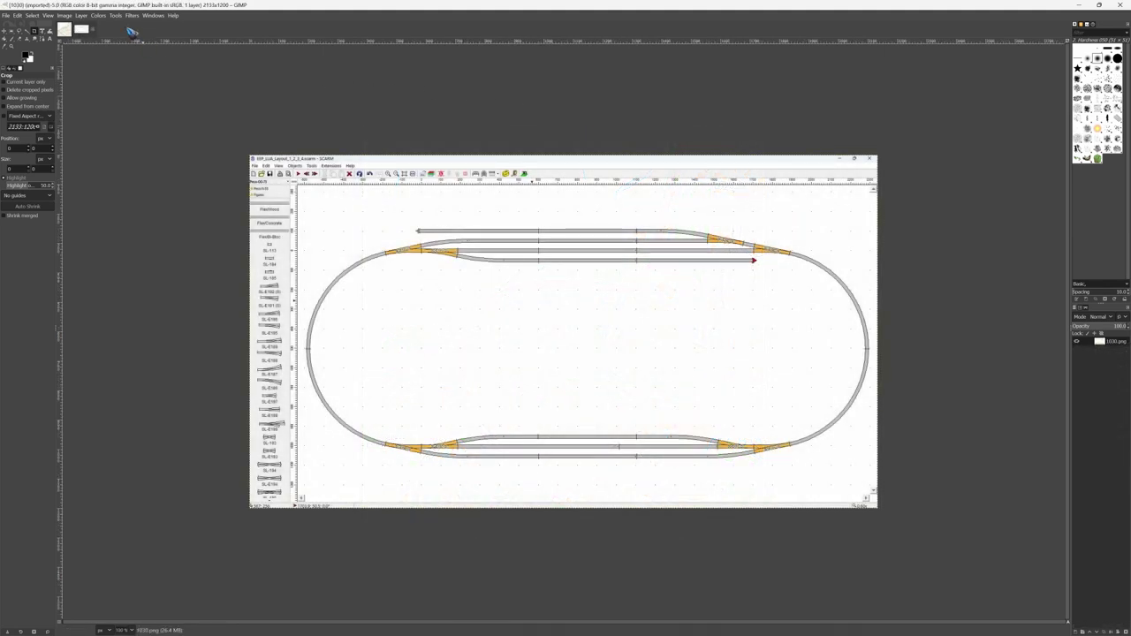
- Compare the A1 map tile with the 1030 track plan image, ending on the track plan
click(67, 30)
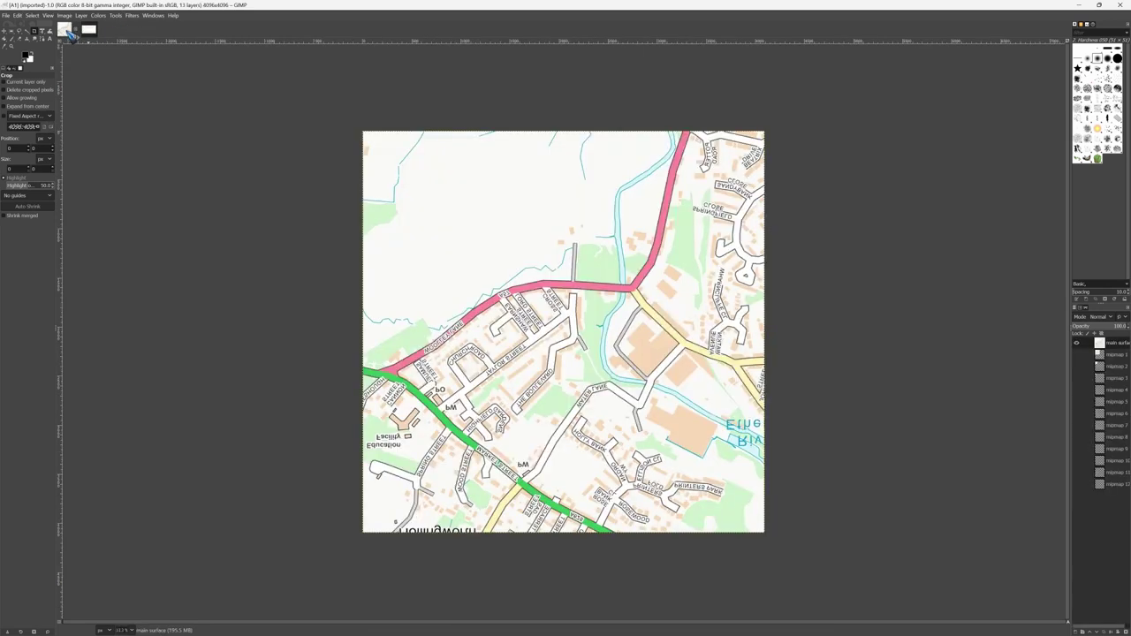
click(89, 30)
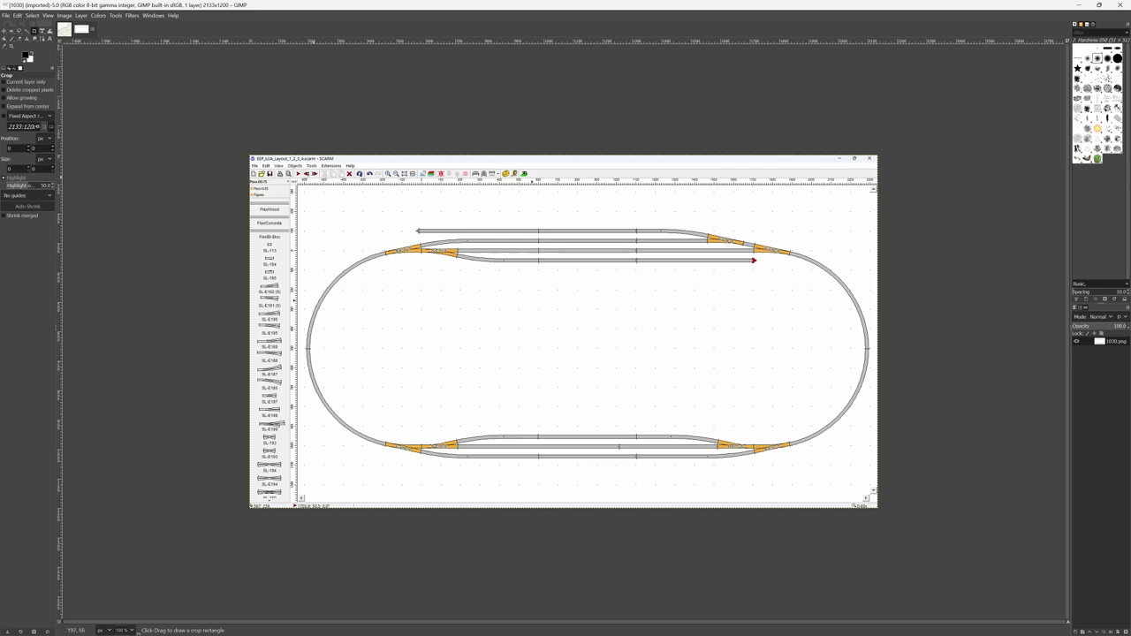
click(76, 31)
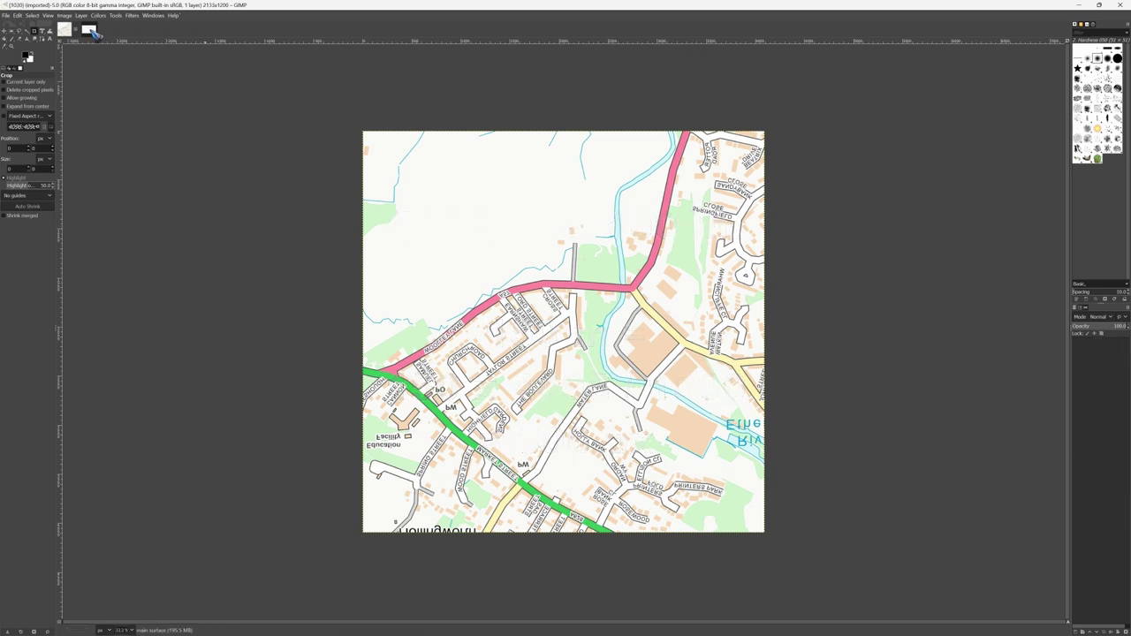
click(89, 29)
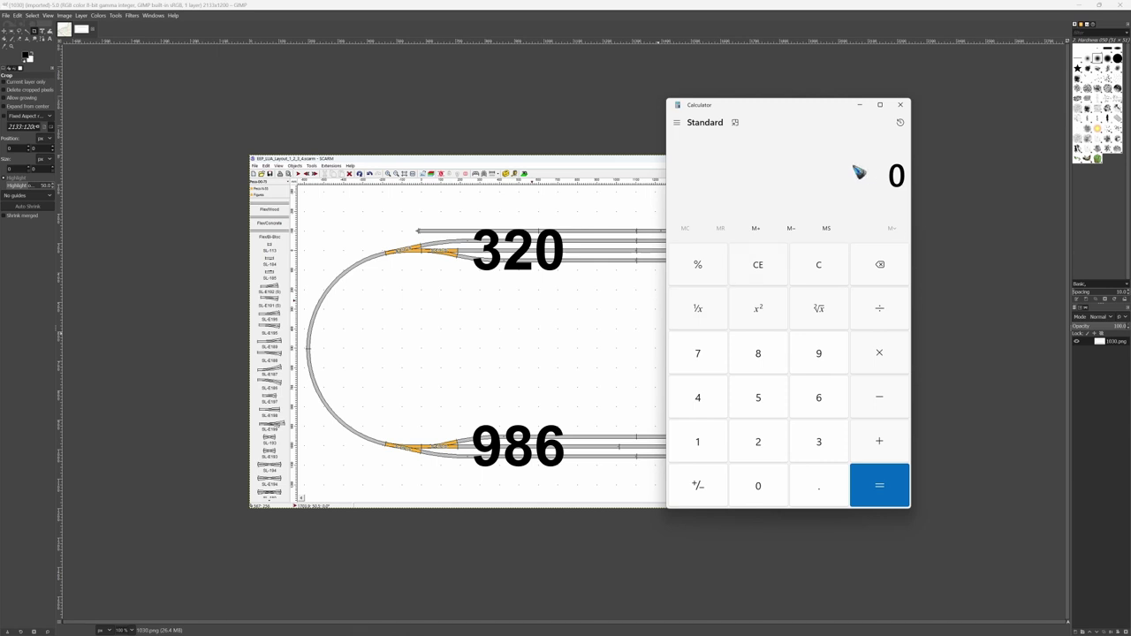
- In Calculator, work out the scale factor by subtracting 320 from 986, taking the reciprocal and multiplying it by 606
text(986)
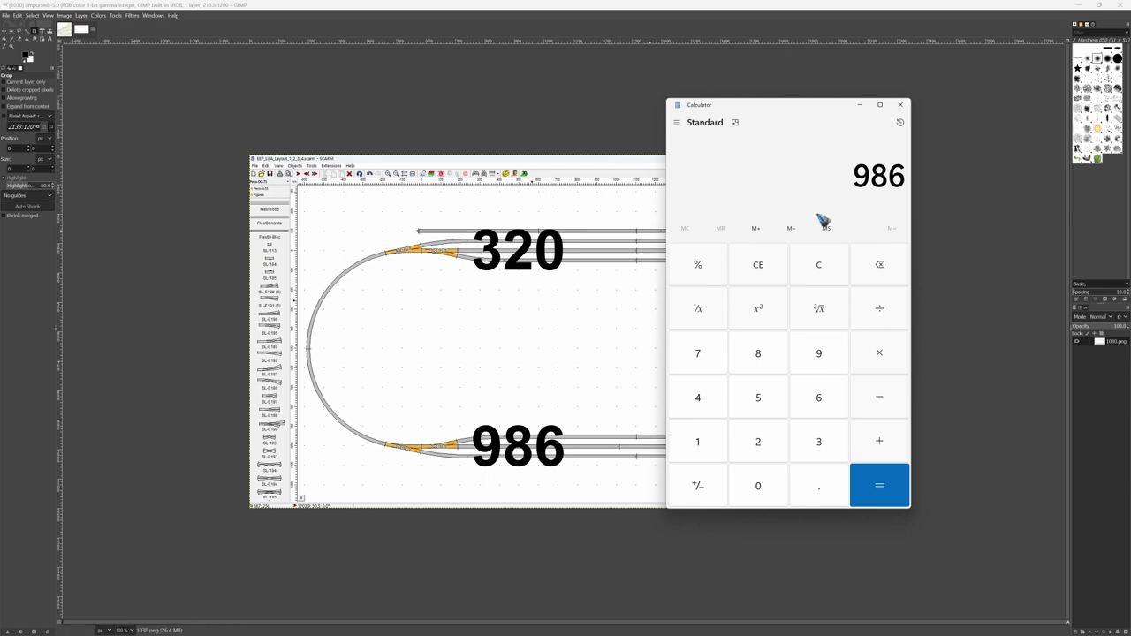
click(883, 393)
text(320)
key(Return)
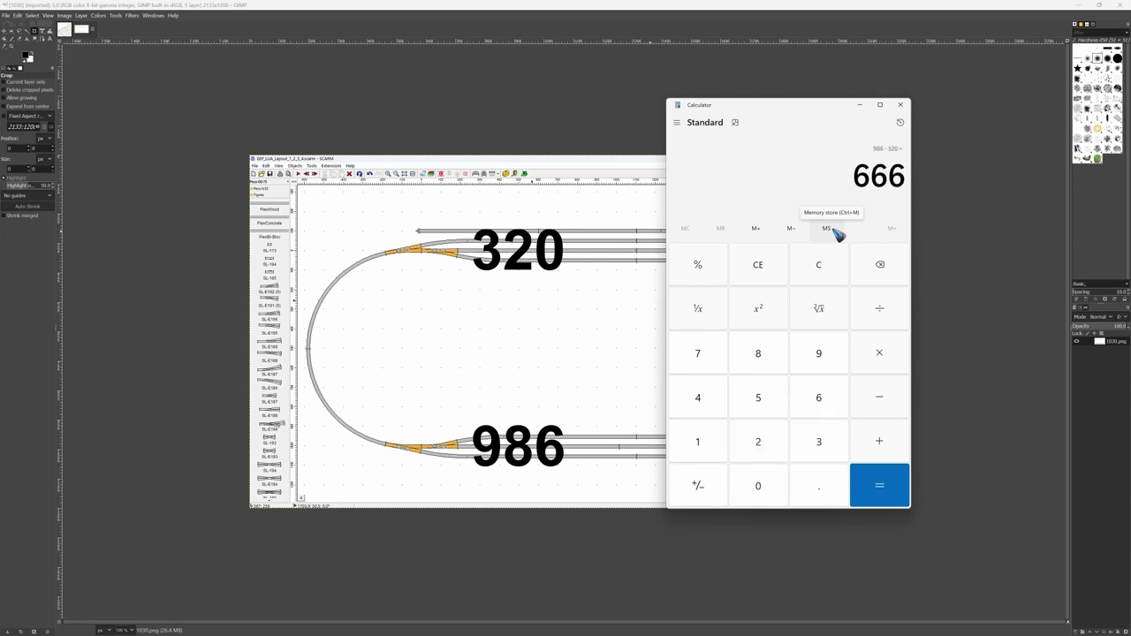
click(696, 311)
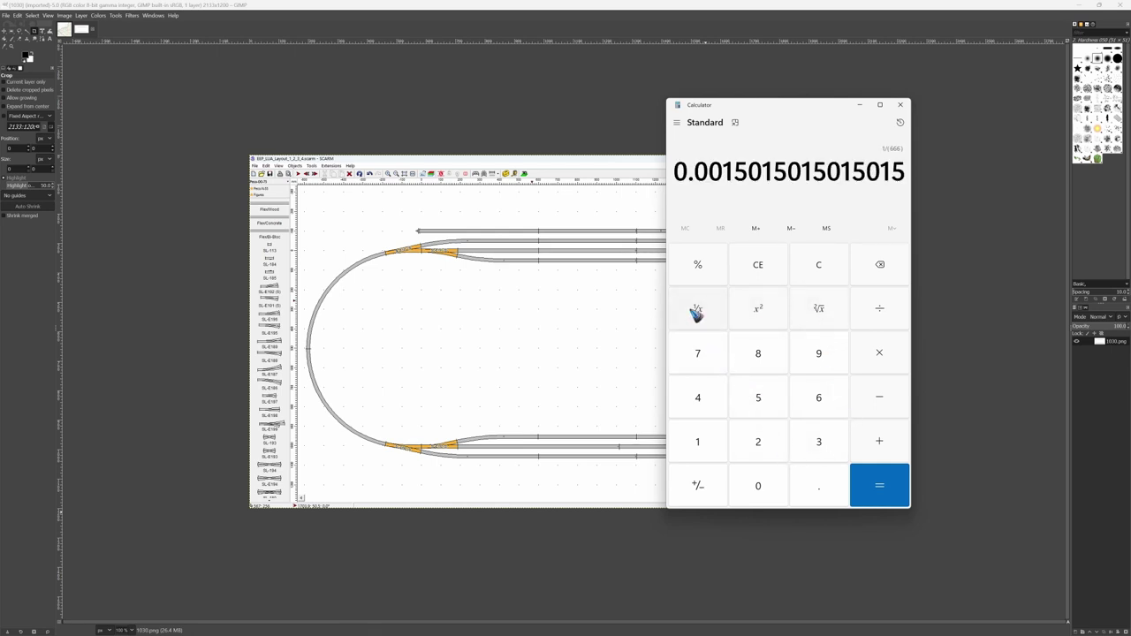
key(asterisk)
text(606)
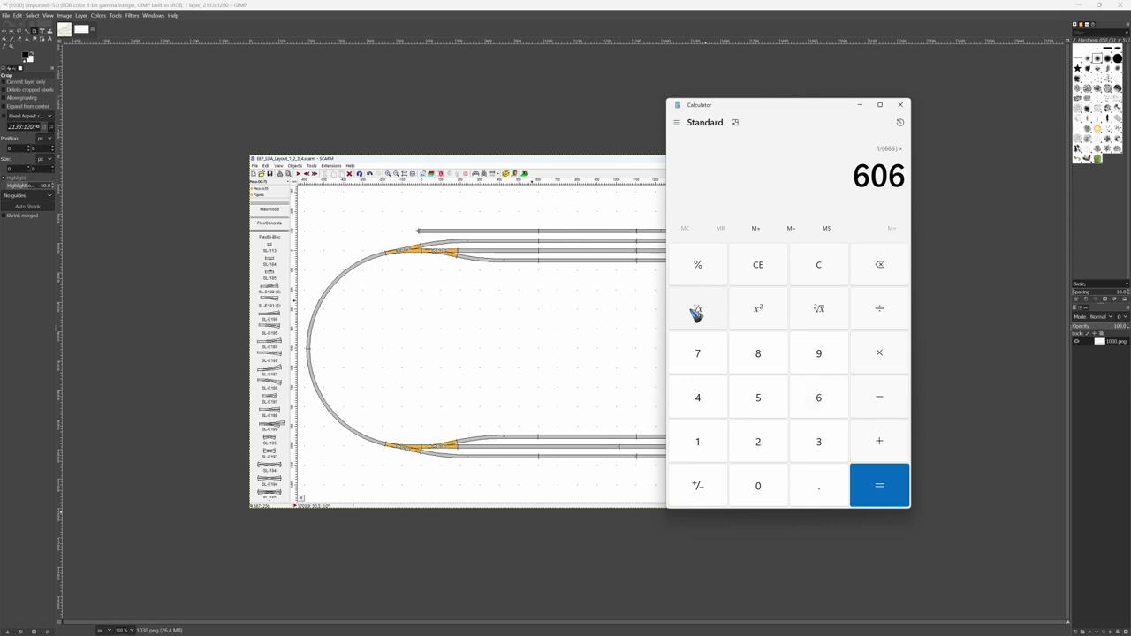
key(Return)
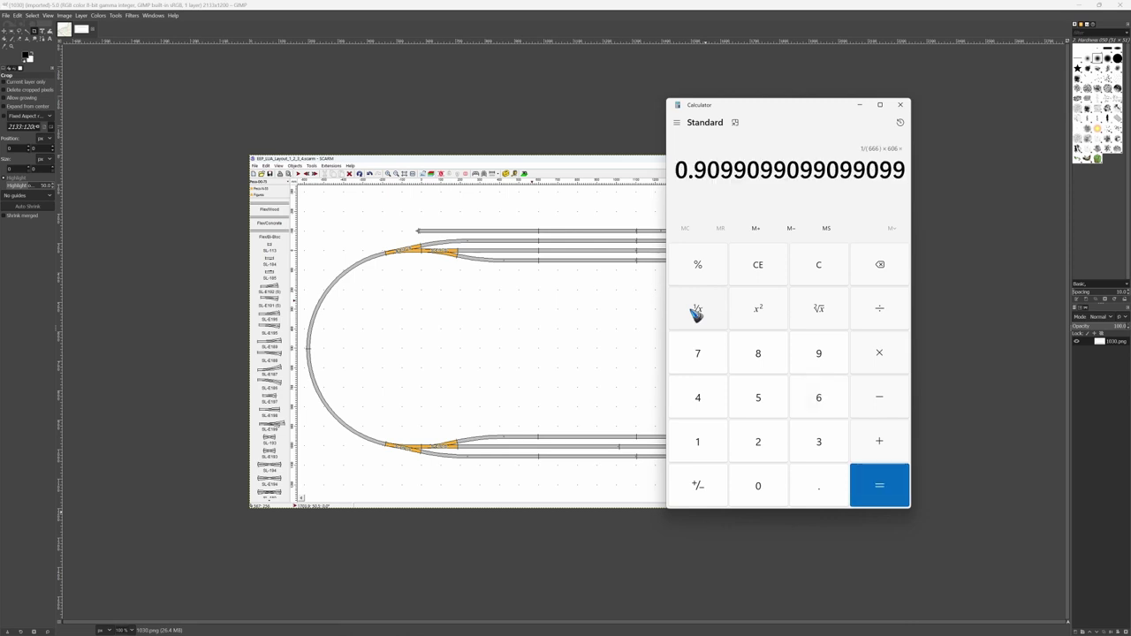
- Open the Scale Image settings for the track plan and multiply the calculated scale factor by its 2133 px width
click(65, 15)
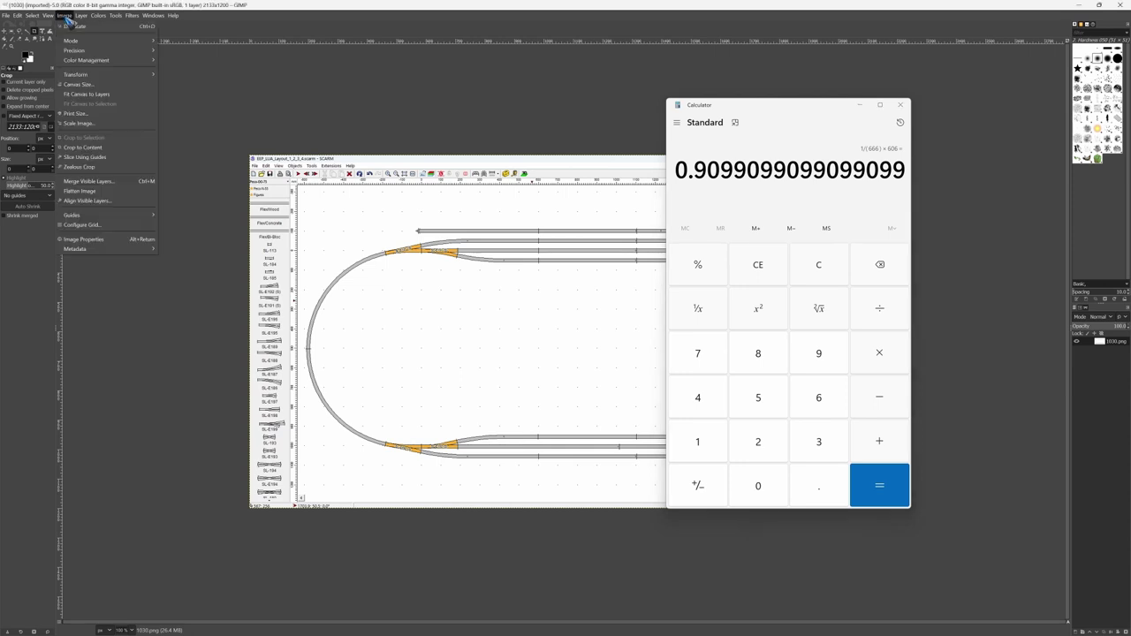
click(80, 123)
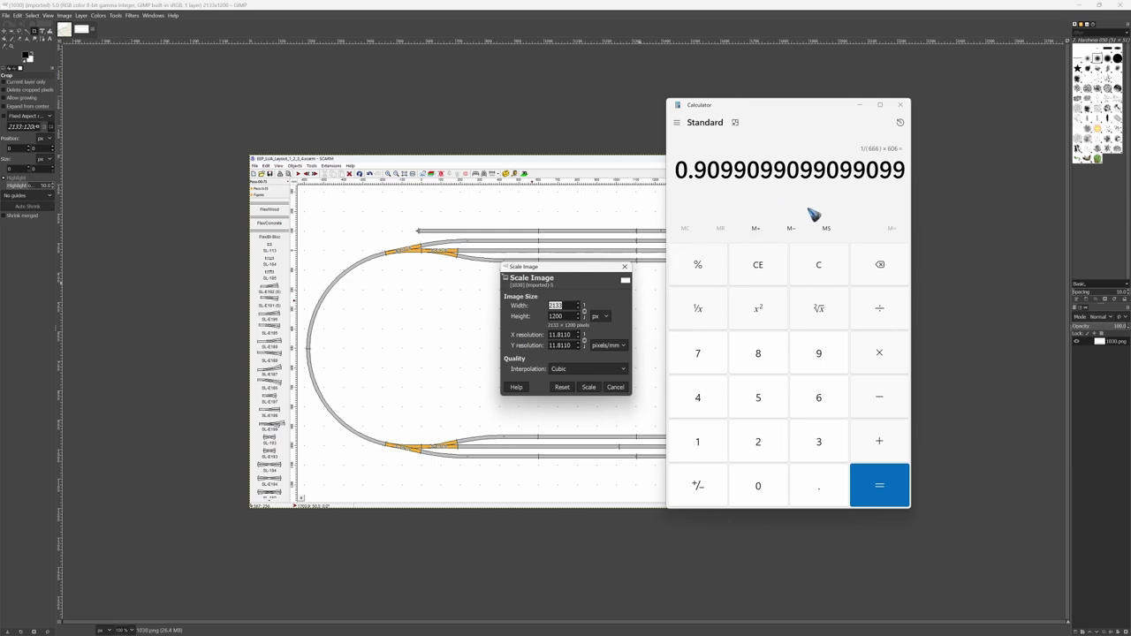
click(886, 353)
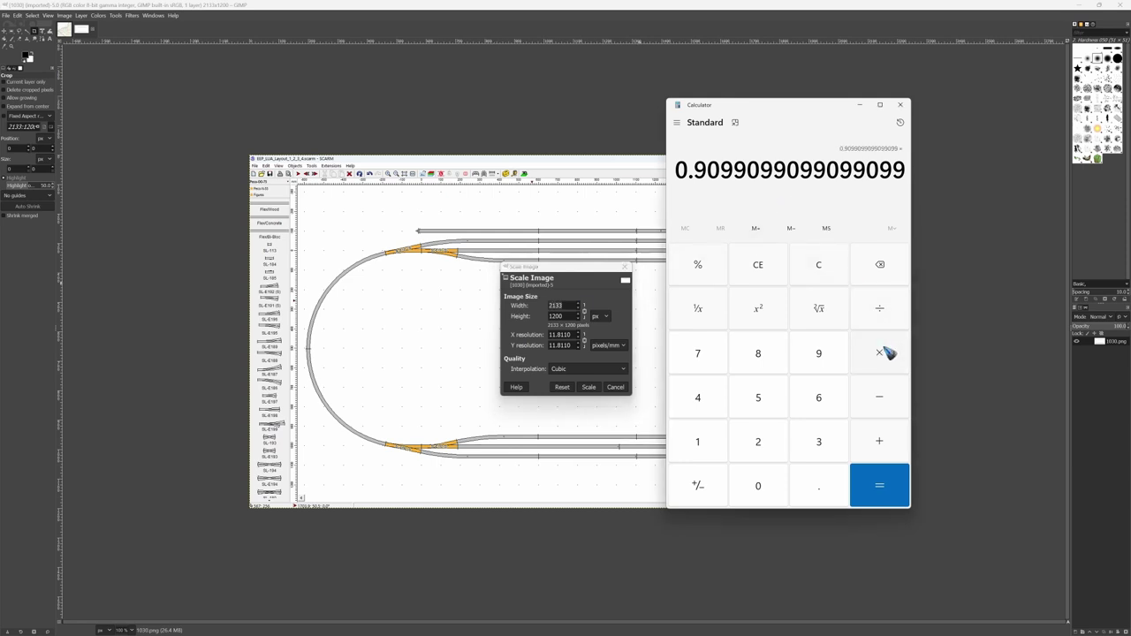
text(2133)
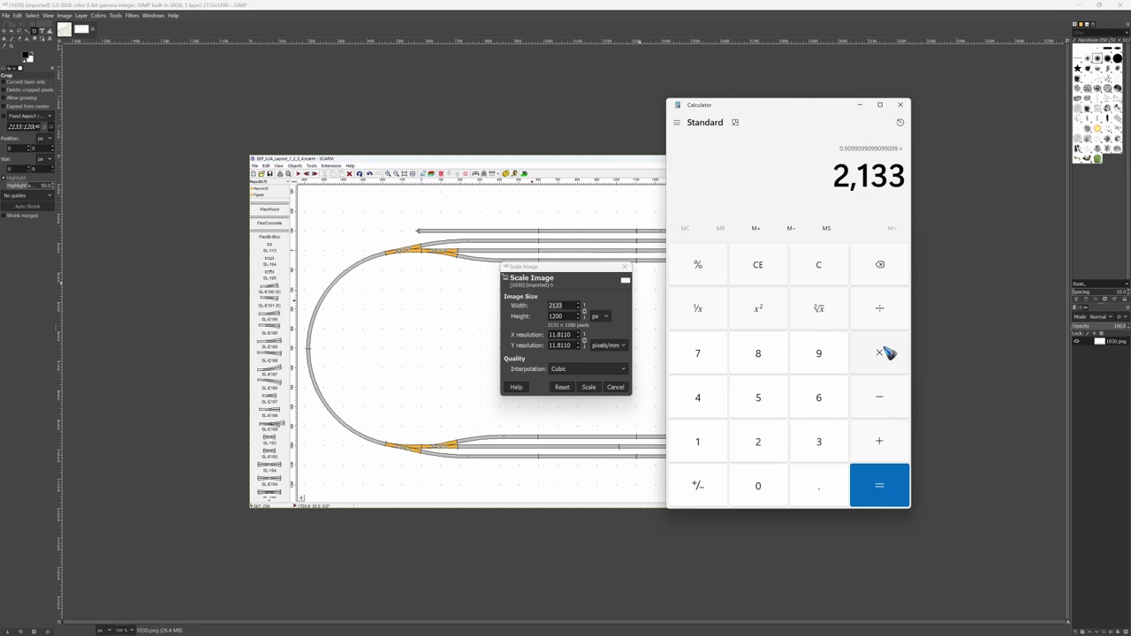
key(Return)
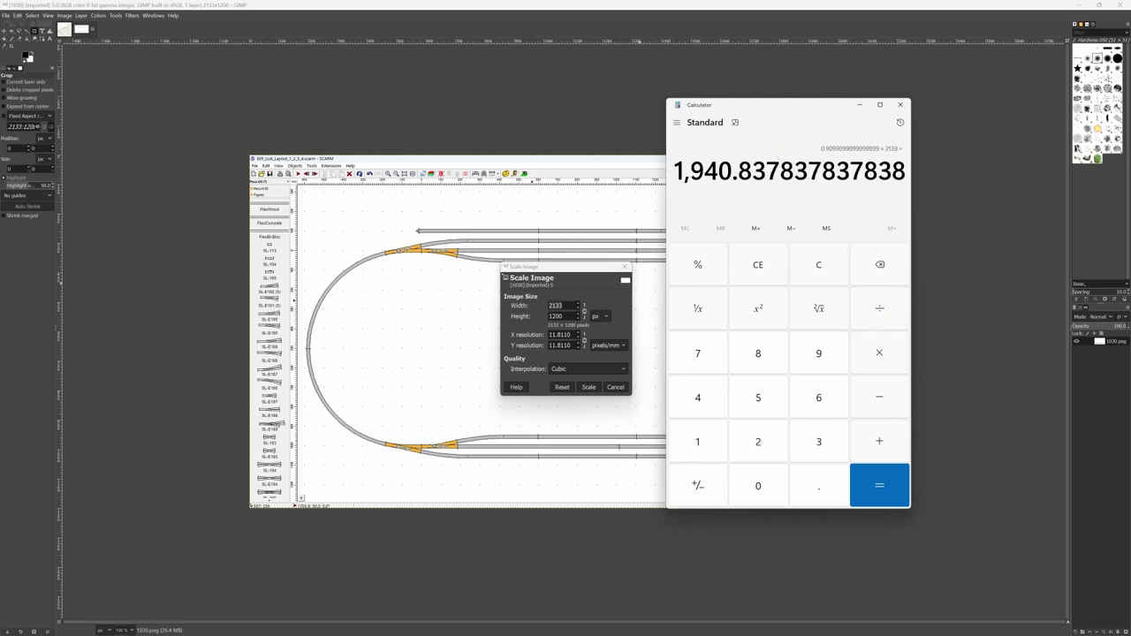
- Scale the track plan image proportionally to a width of 1941 px and close Calculator
double_click(555, 305)
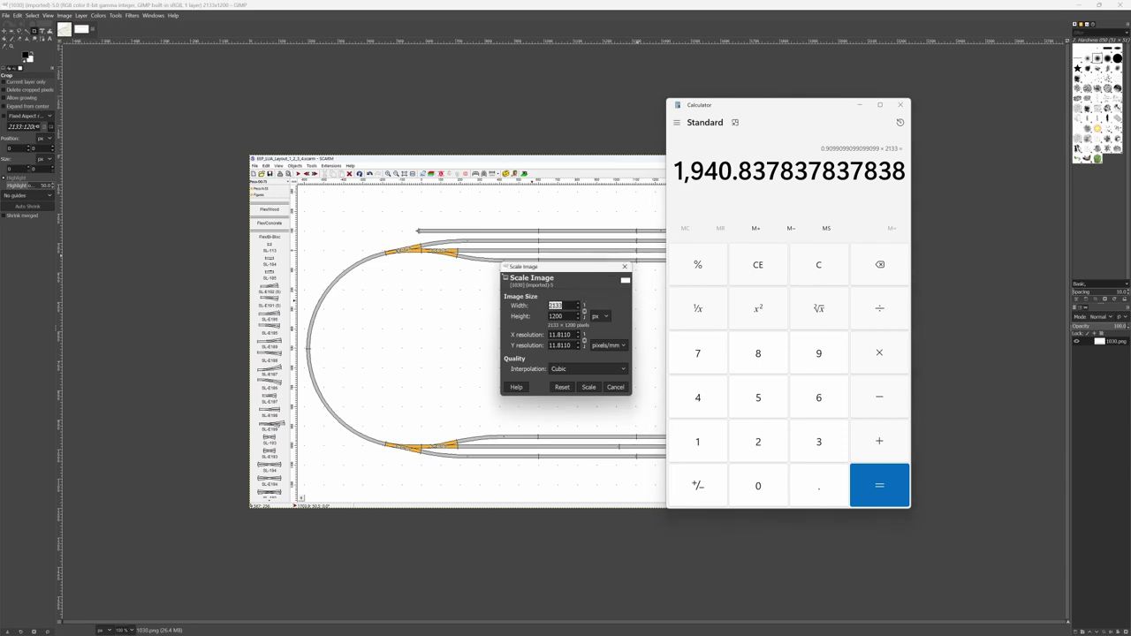
key(BackSpace)
text(1941)
key(Tab)
click(590, 388)
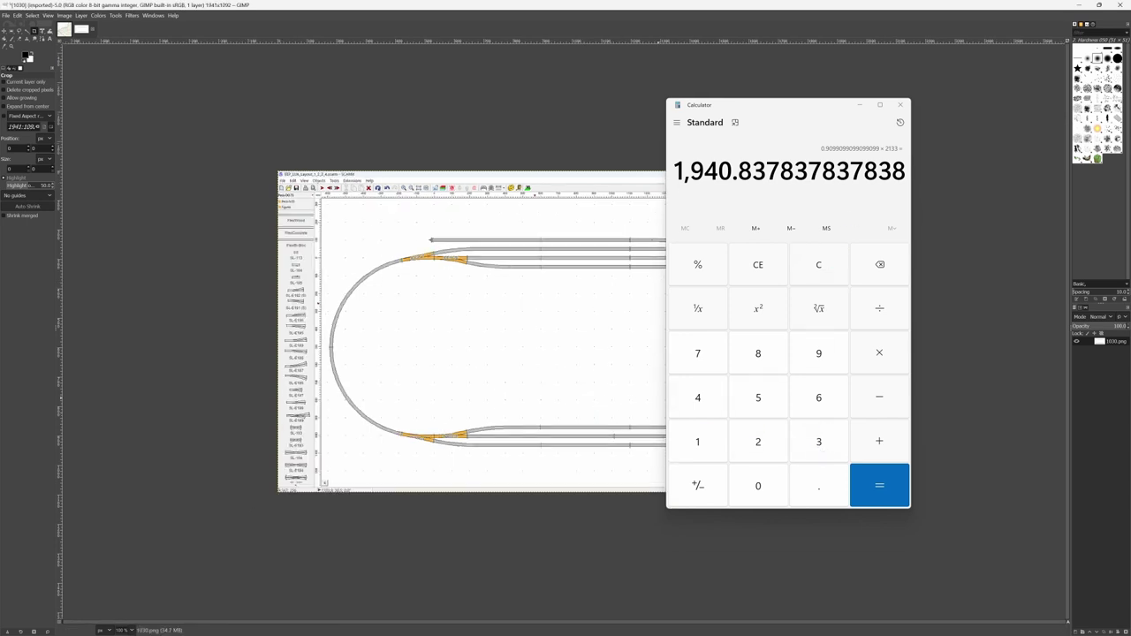
click(900, 106)
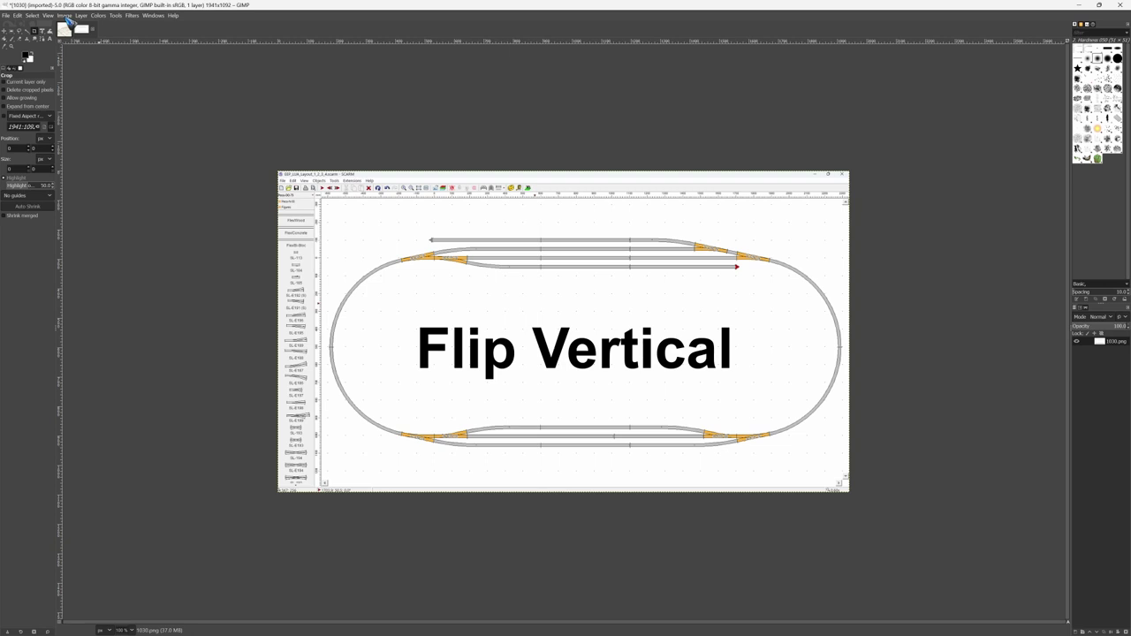
- Flip the whole track plan image vertically
click(65, 16)
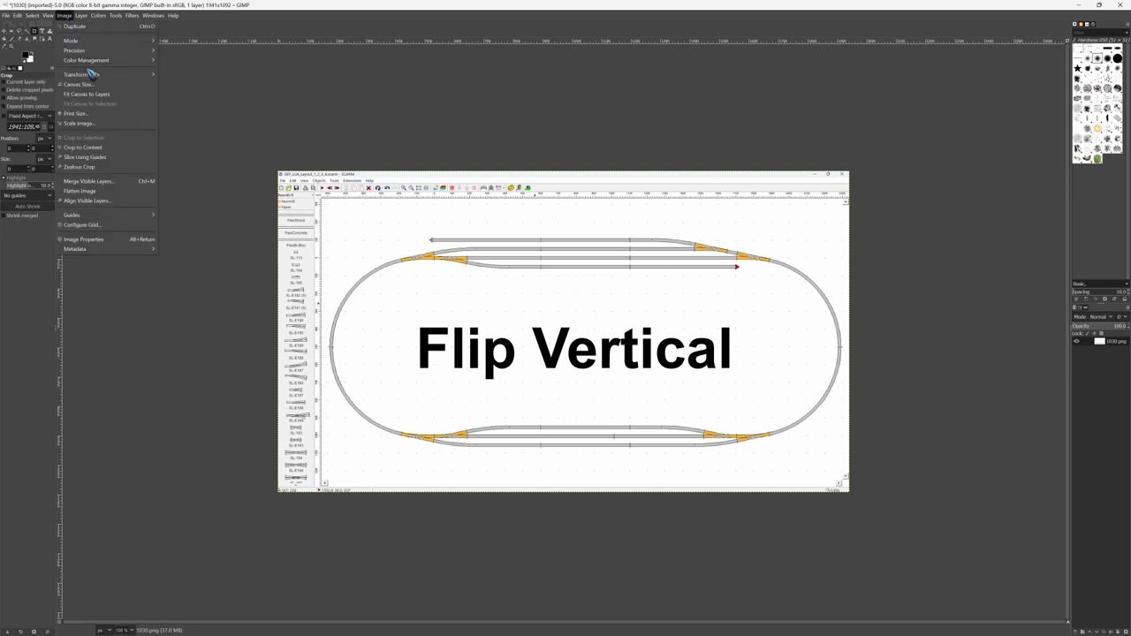
mouse_move(99, 76)
click(181, 84)
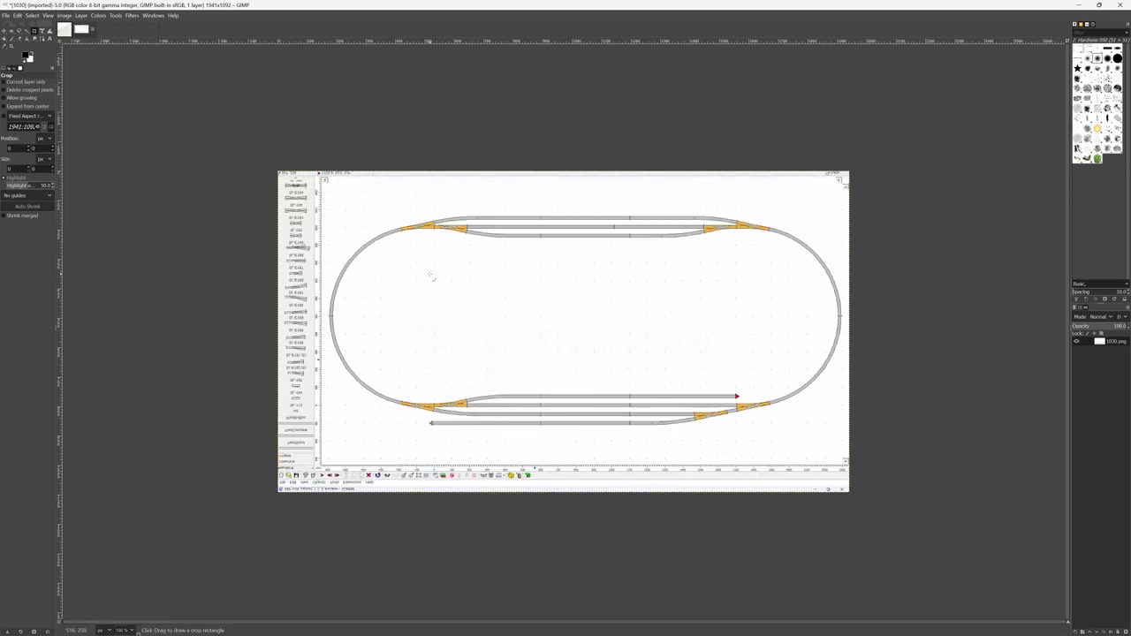
- Copy the flipped track plan and paste it into the A1 map image
key(ctrl+c)
click(80, 29)
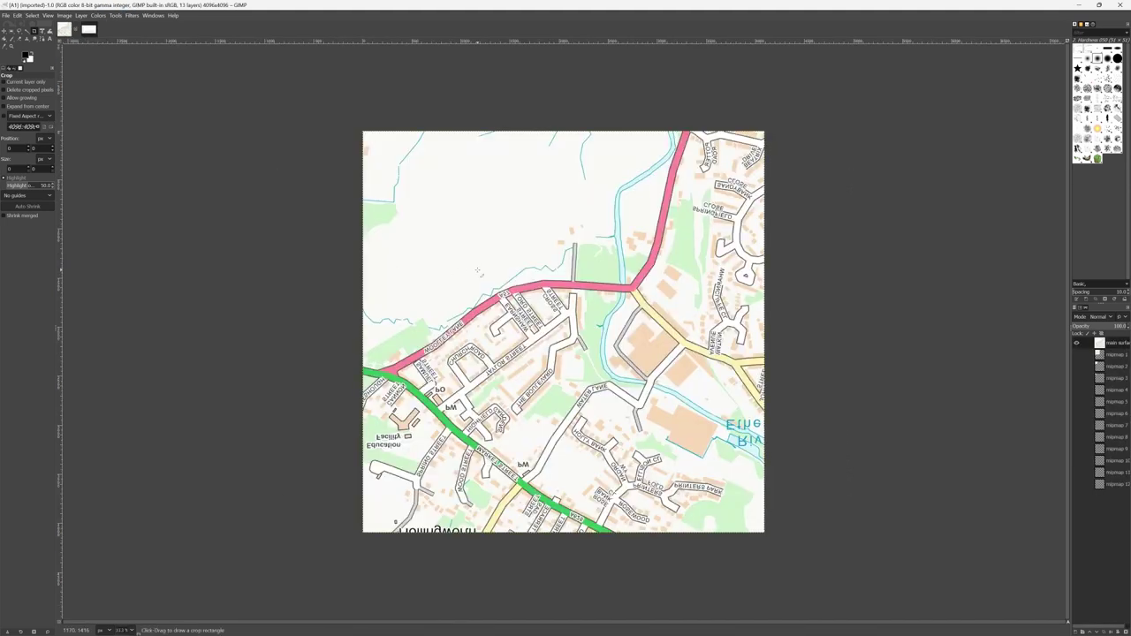
key(ctrl+v)
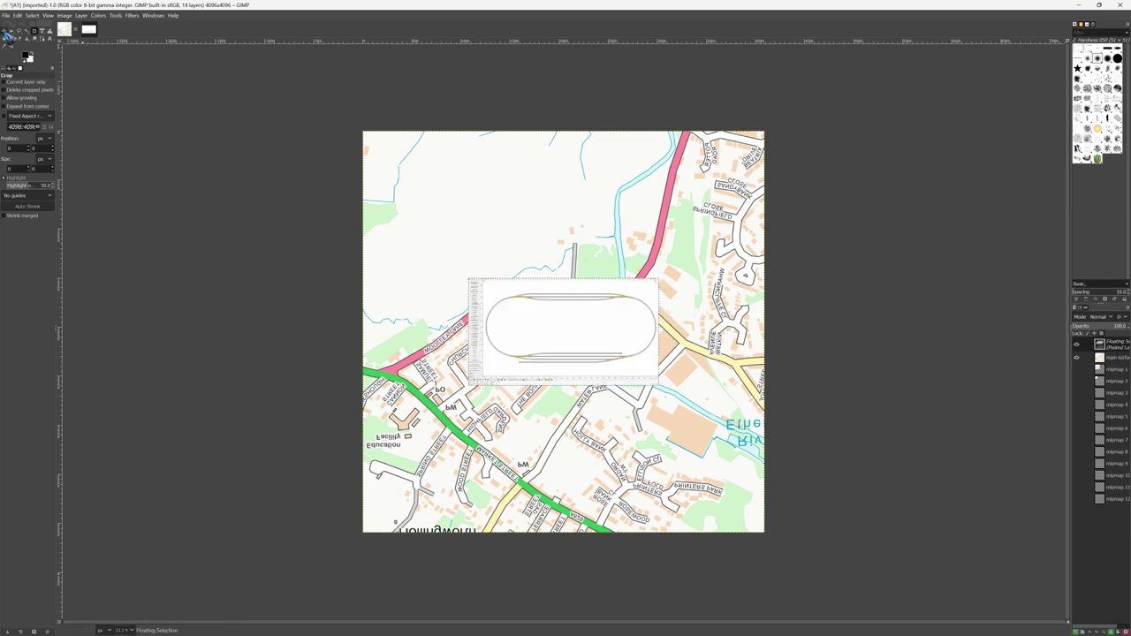
- Move the pasted track plan to the map's upper-left corner and anchor it to the main surface layer
click(5, 32)
drag(523, 305, 433, 180)
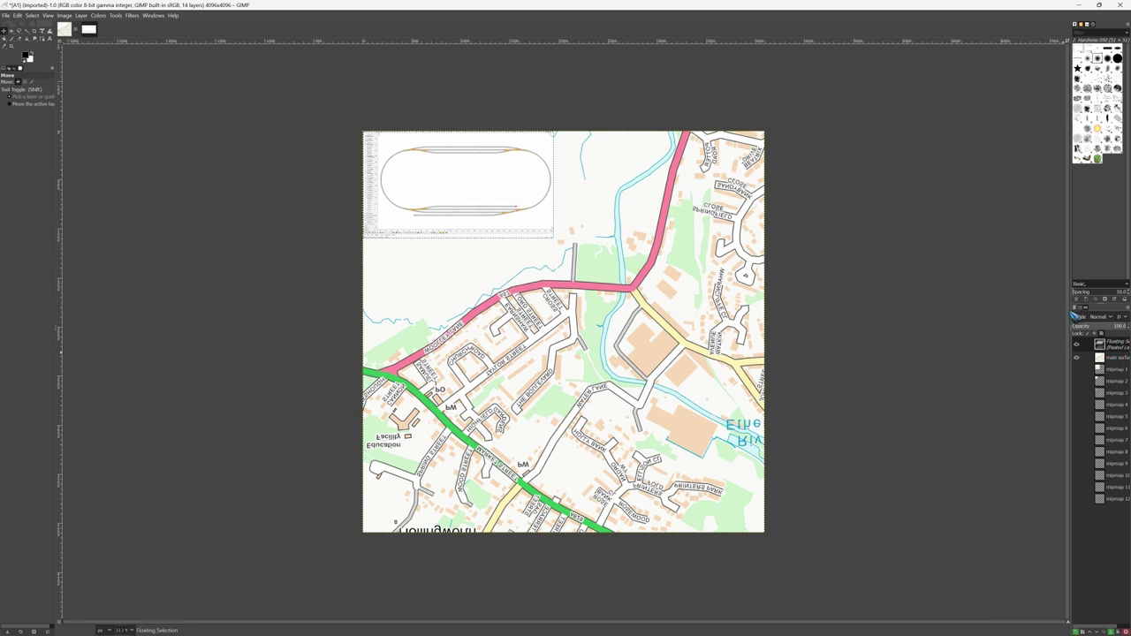
key(ctrl+h)
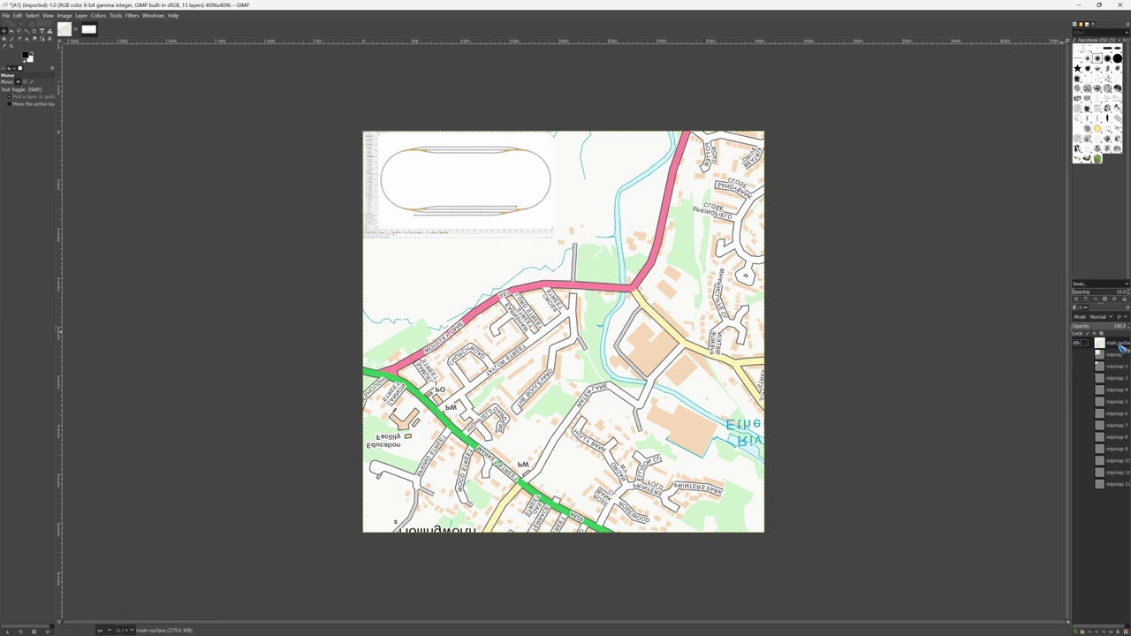
drag(1070, 329, 1004, 340)
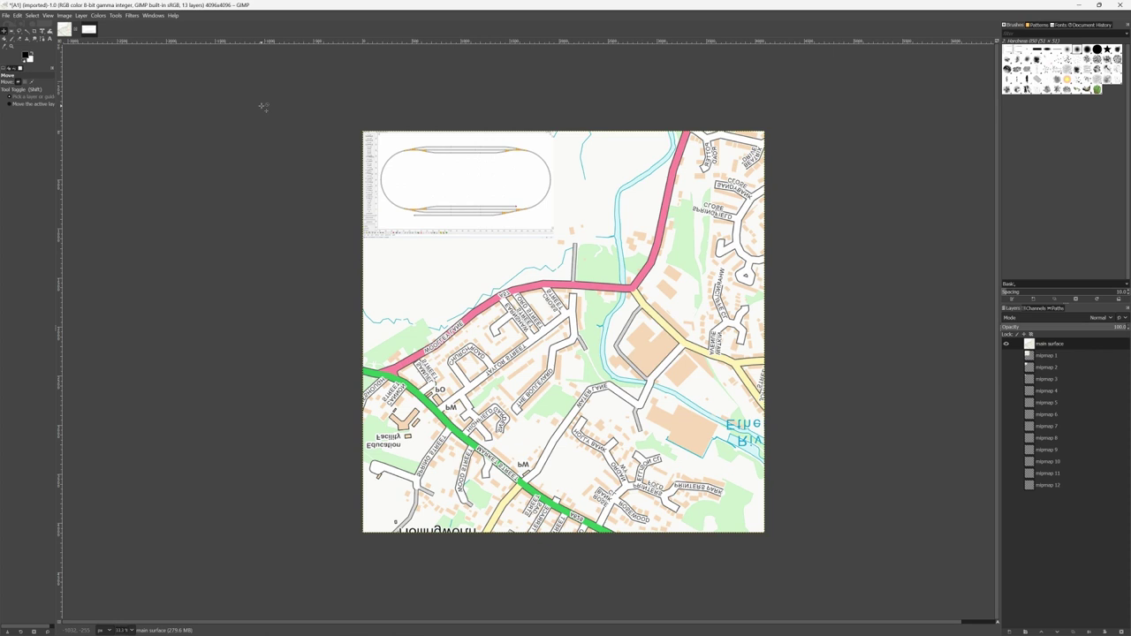
- Export the edited map over the existing A1.dds in the maps folder, accepting the file replacement
click(5, 15)
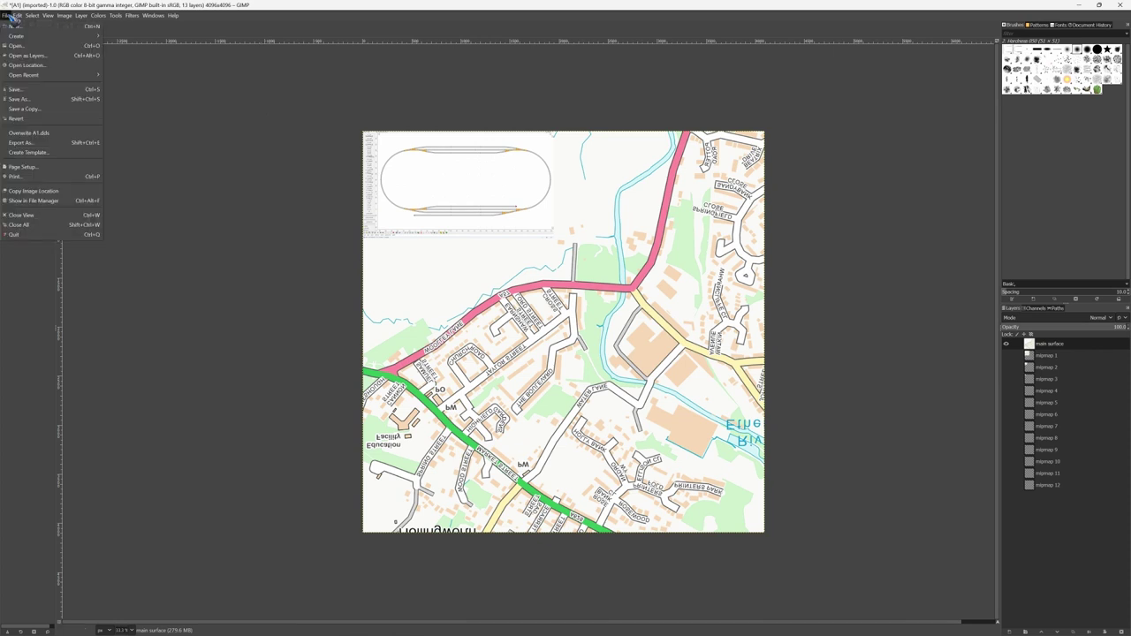
click(31, 144)
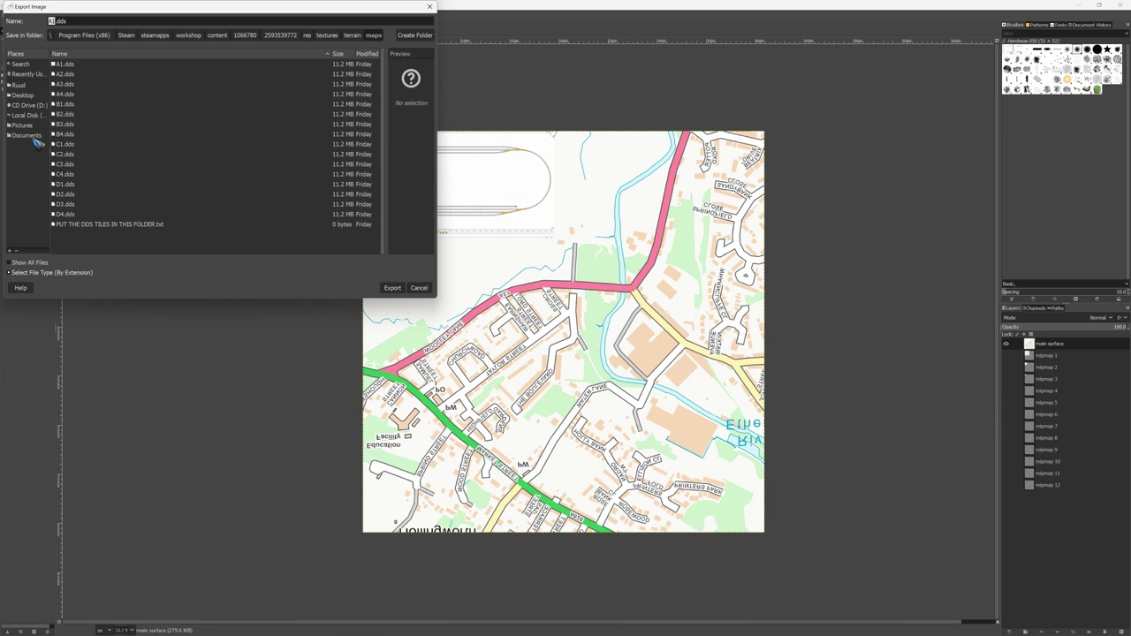
click(67, 65)
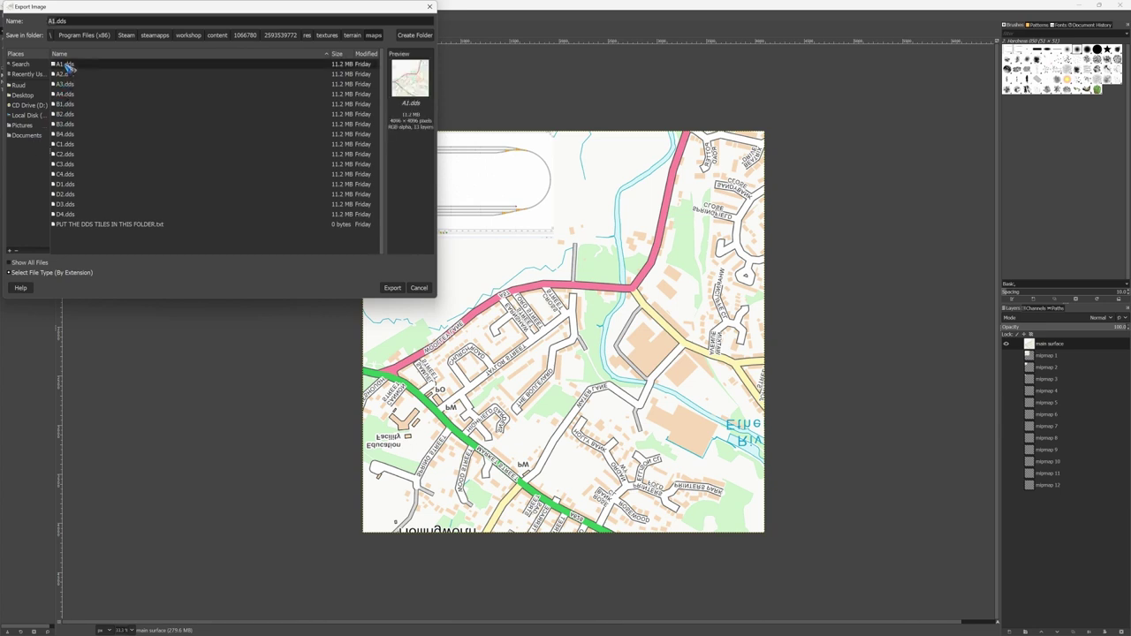
click(393, 288)
click(267, 189)
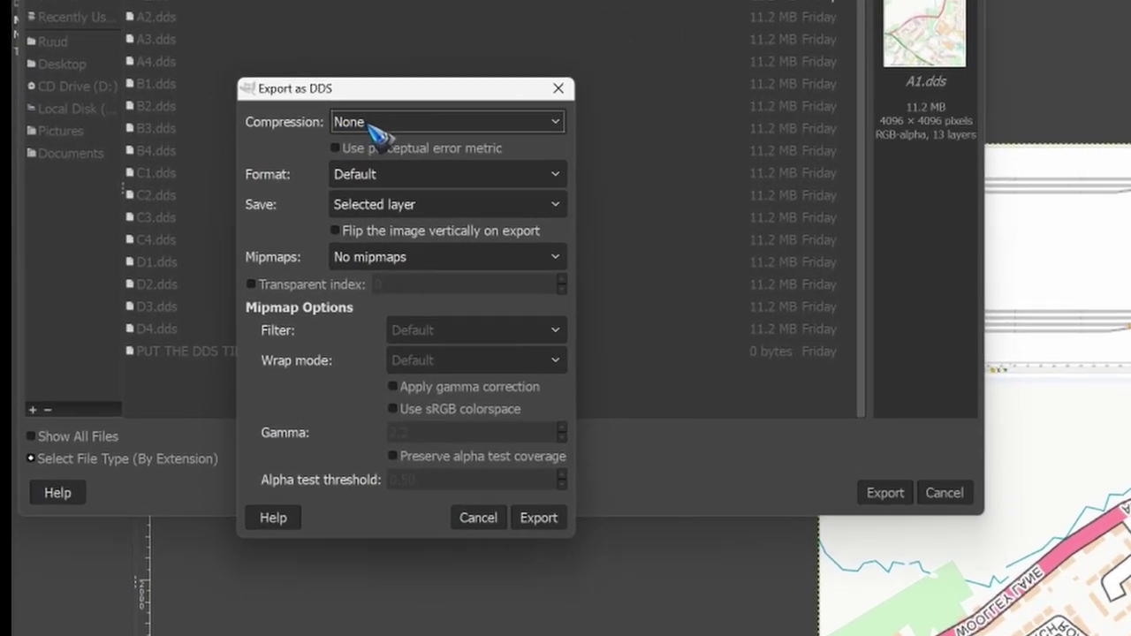
- Set the DDS export compression to BC1 / DXT1 and the mipmaps option to Generate mipmaps
click(322, 127)
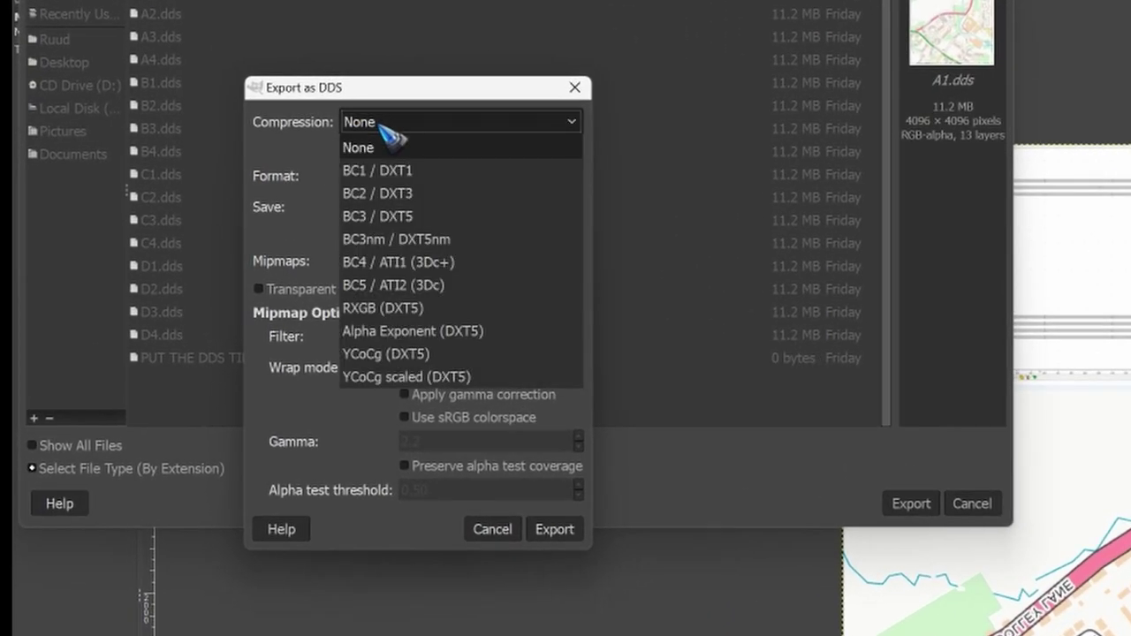
click(420, 170)
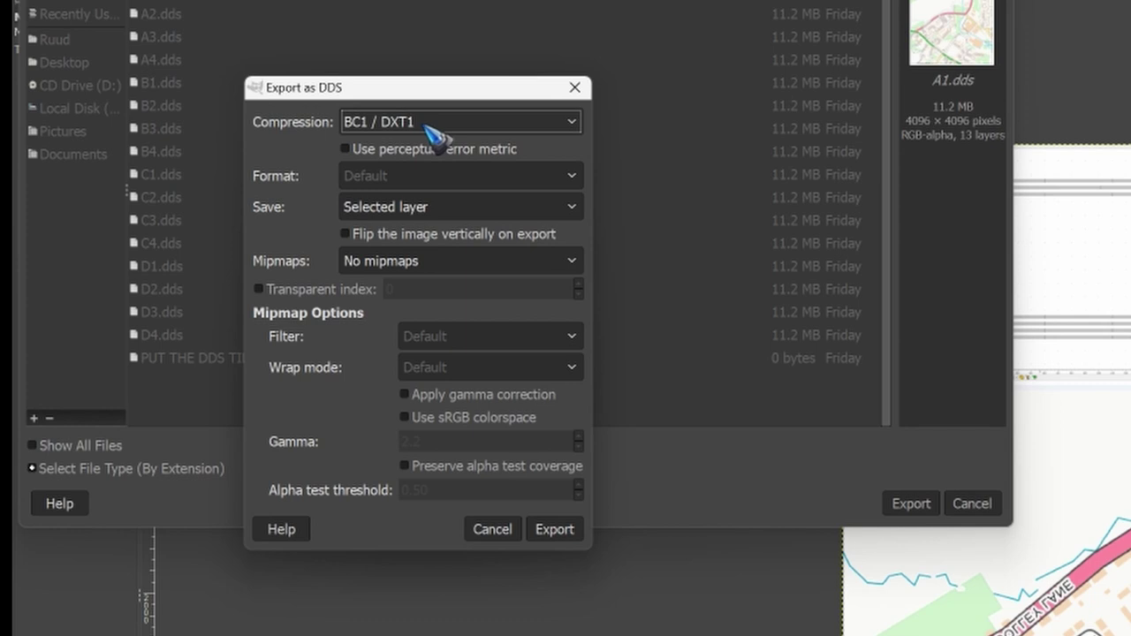
click(434, 265)
click(441, 311)
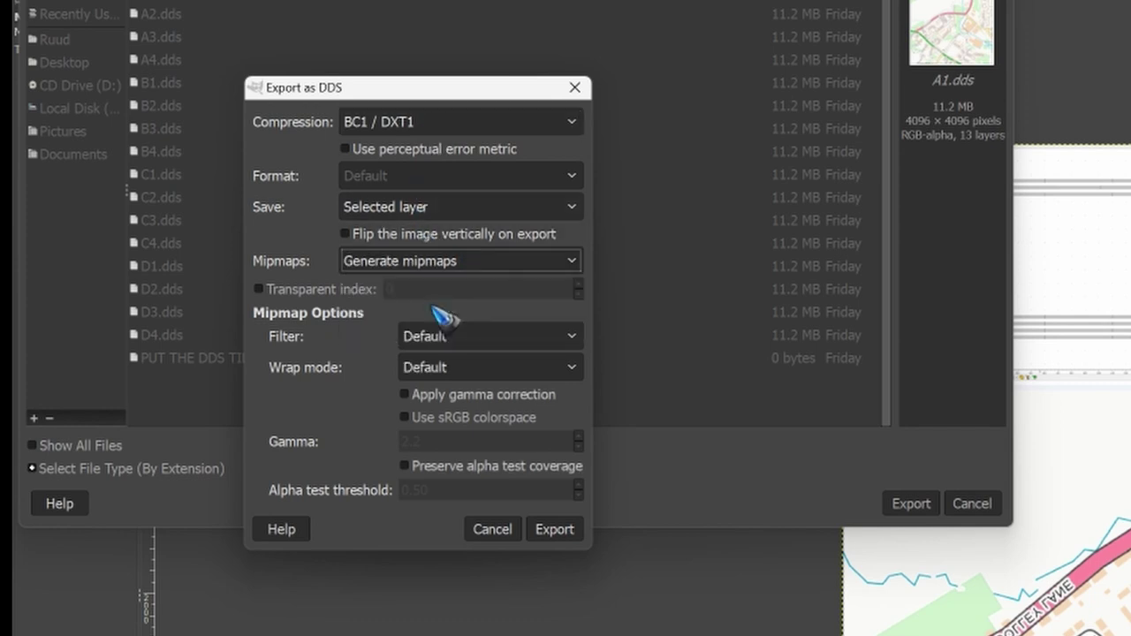
- Complete the DDS export of the A1 map with the chosen compression and mipmap options
click(554, 530)
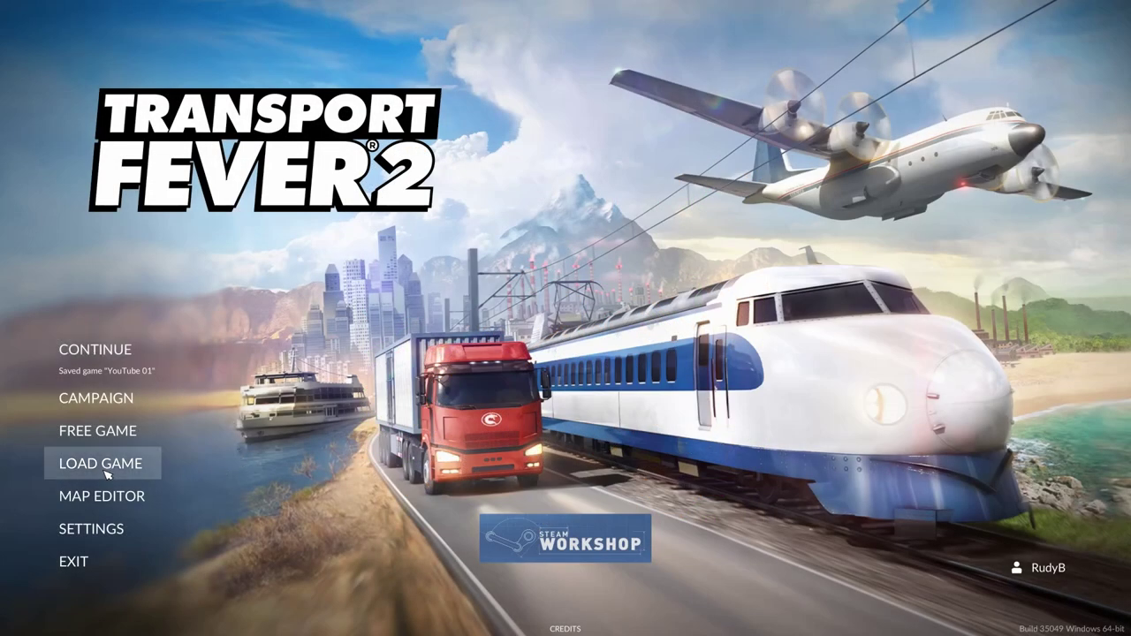
- Switch to Transport Fever 2 and enable the 1km Terrain Map Brushes and Better Terrain Brushes mods for the YouTube 01 saved game
click(102, 468)
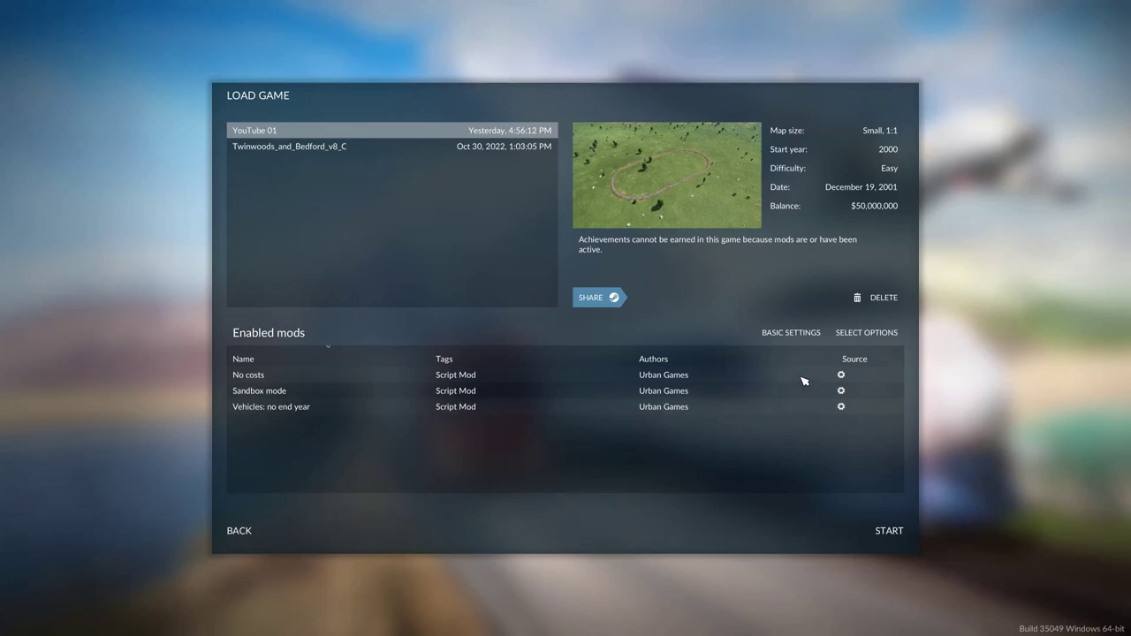
click(866, 332)
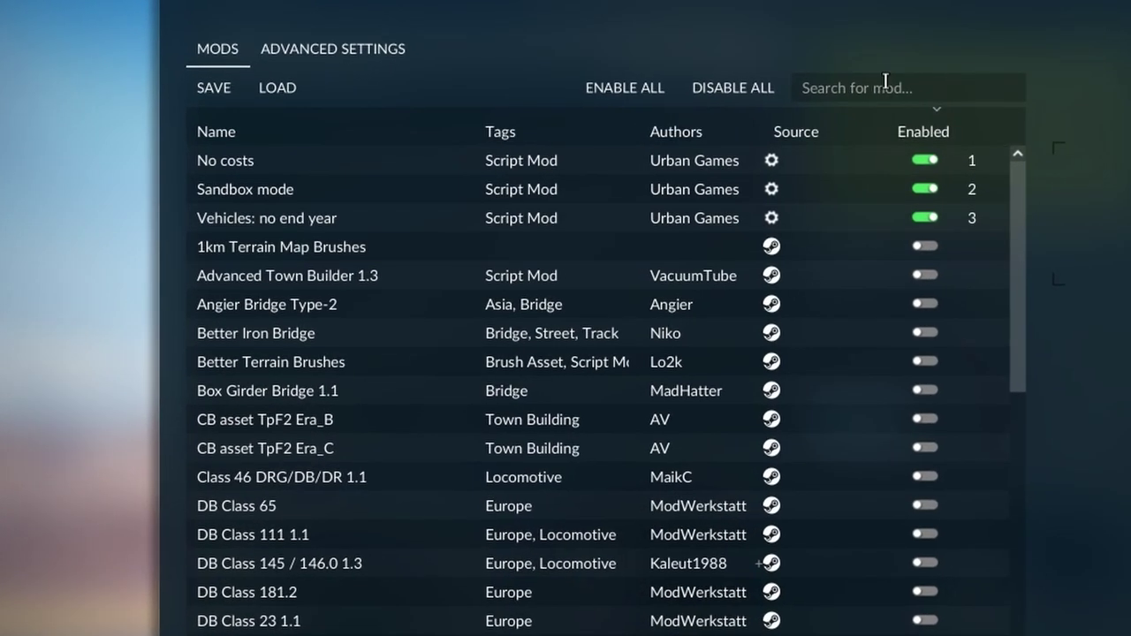
click(885, 81)
text(brush)
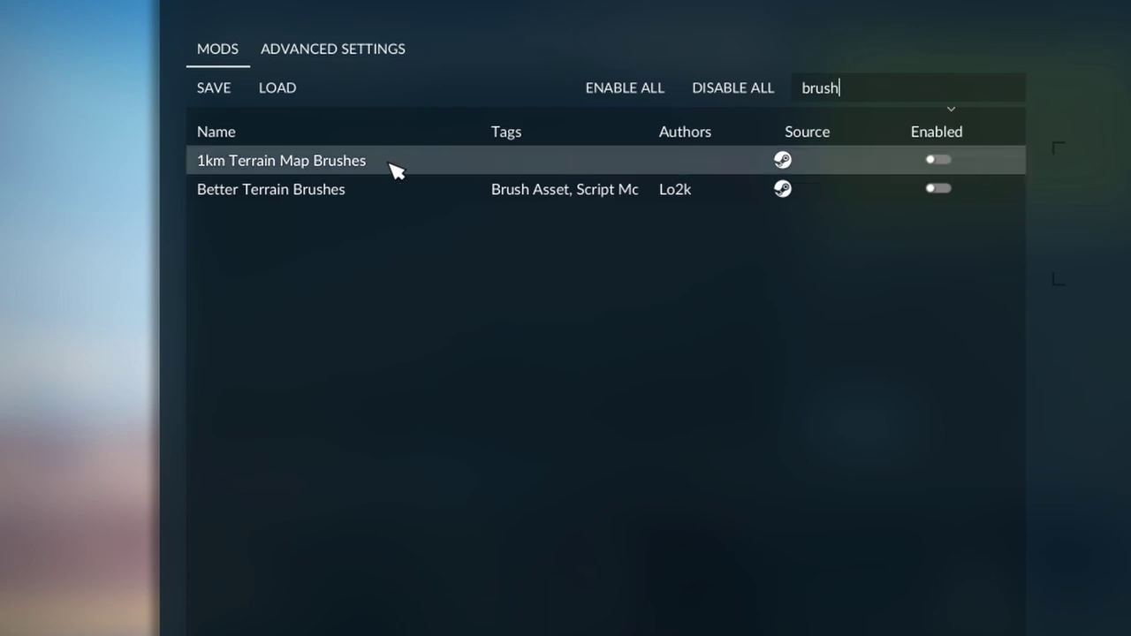
click(944, 160)
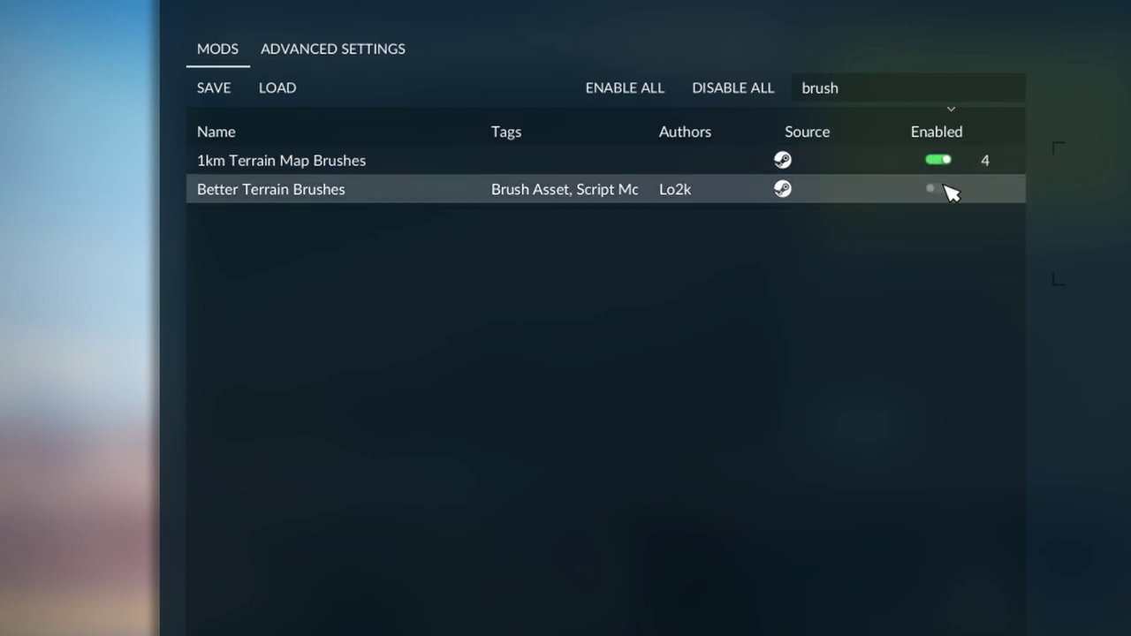
click(943, 188)
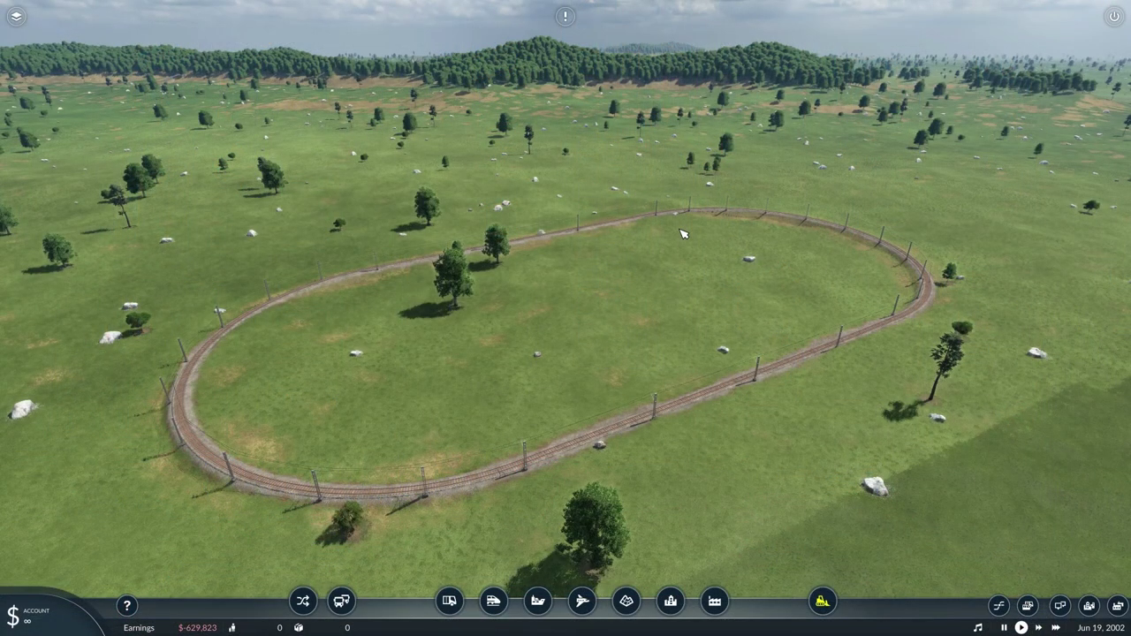
- Set up terrain painting with the A1 track-plan texture, a square brush and a brush size of 256.0
scroll(680, 215, down, 10)
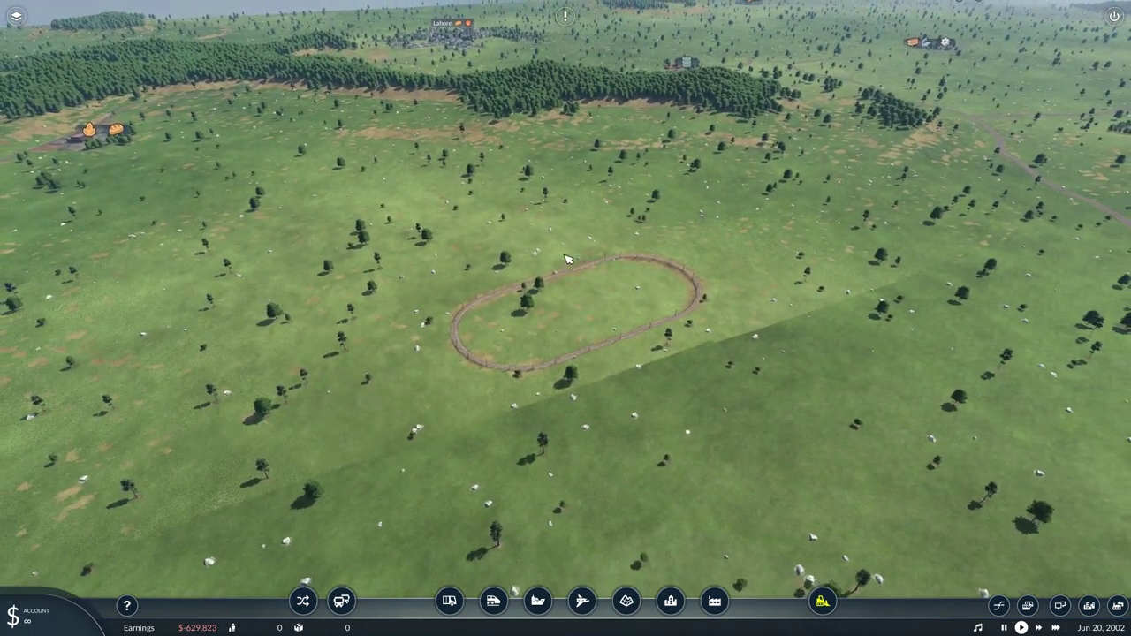
scroll(566, 259, down, 5)
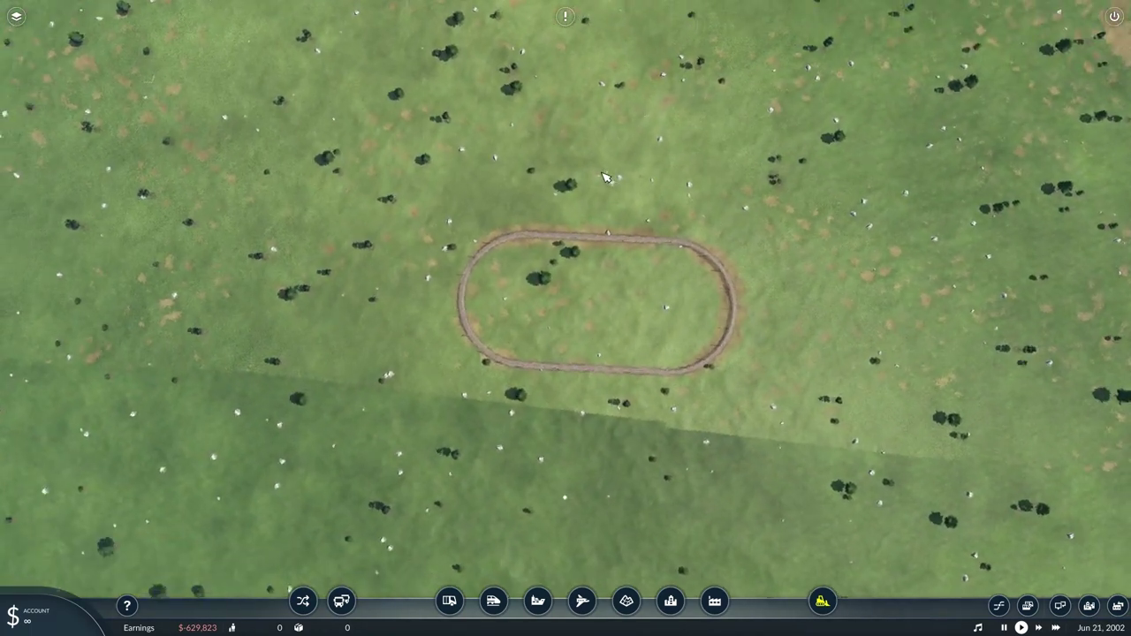
scroll(595, 173, down, 5)
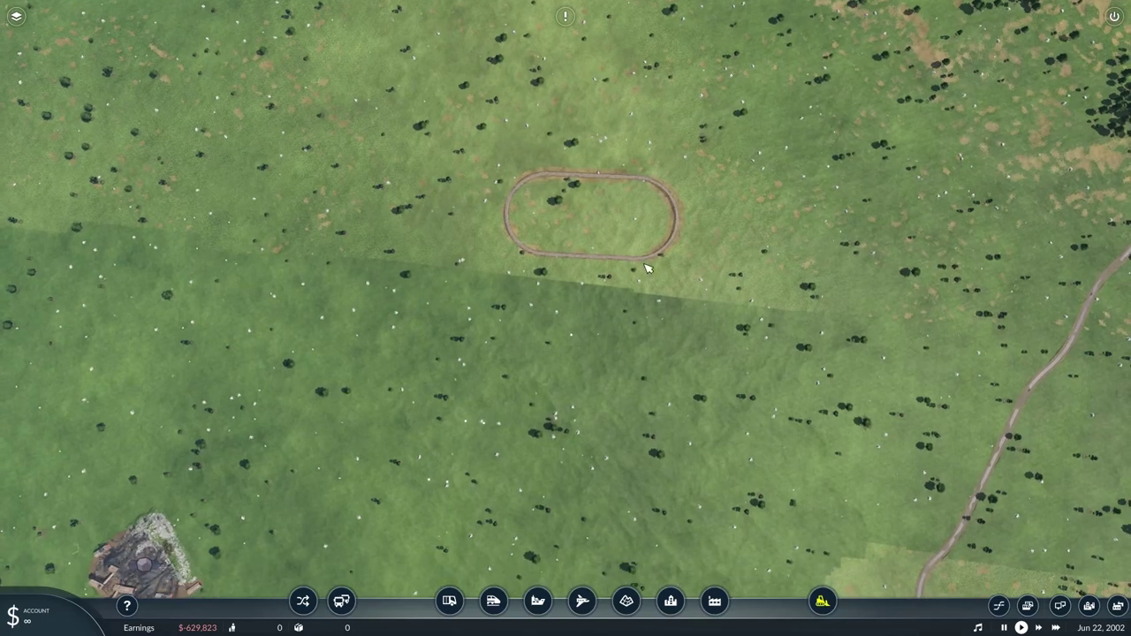
drag(646, 268, 646, 179)
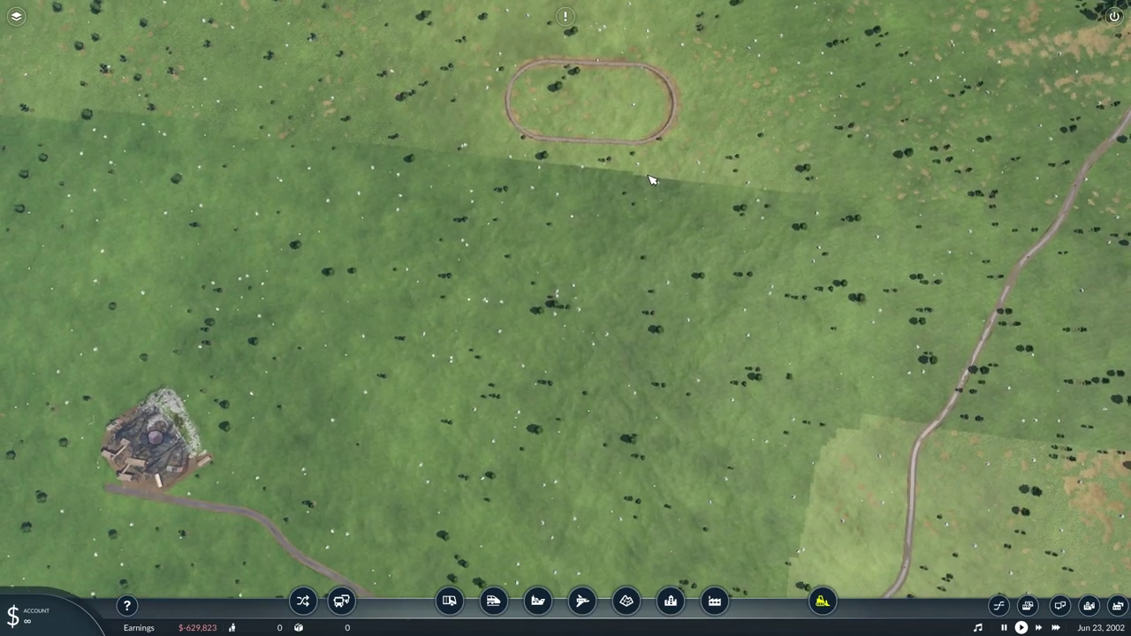
drag(548, 307, 589, 221)
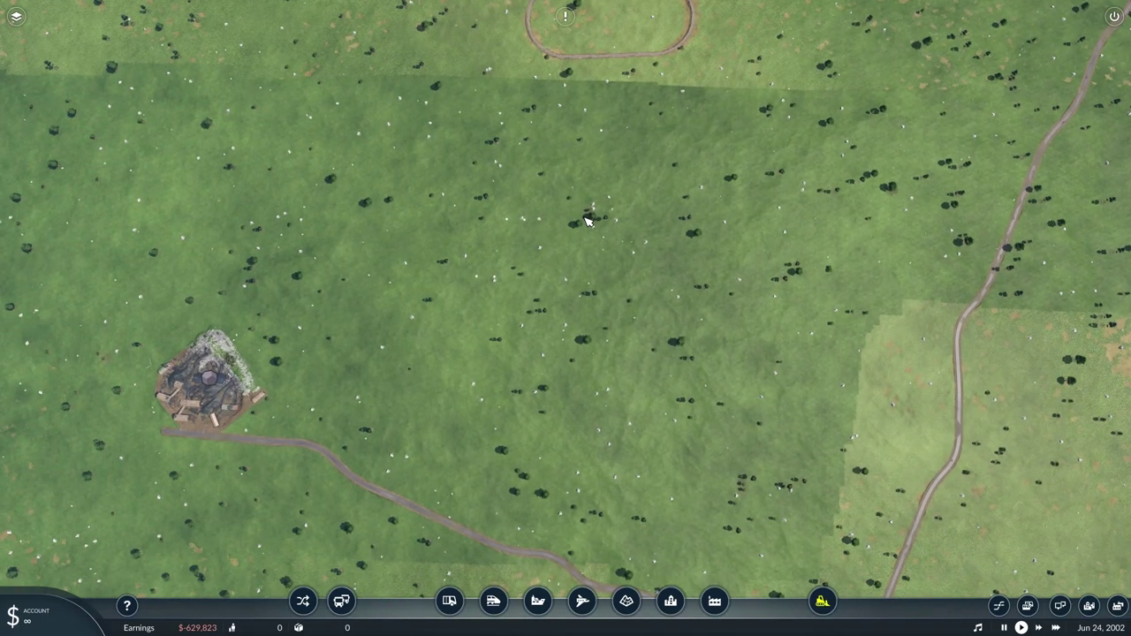
scroll(619, 265, down, 2)
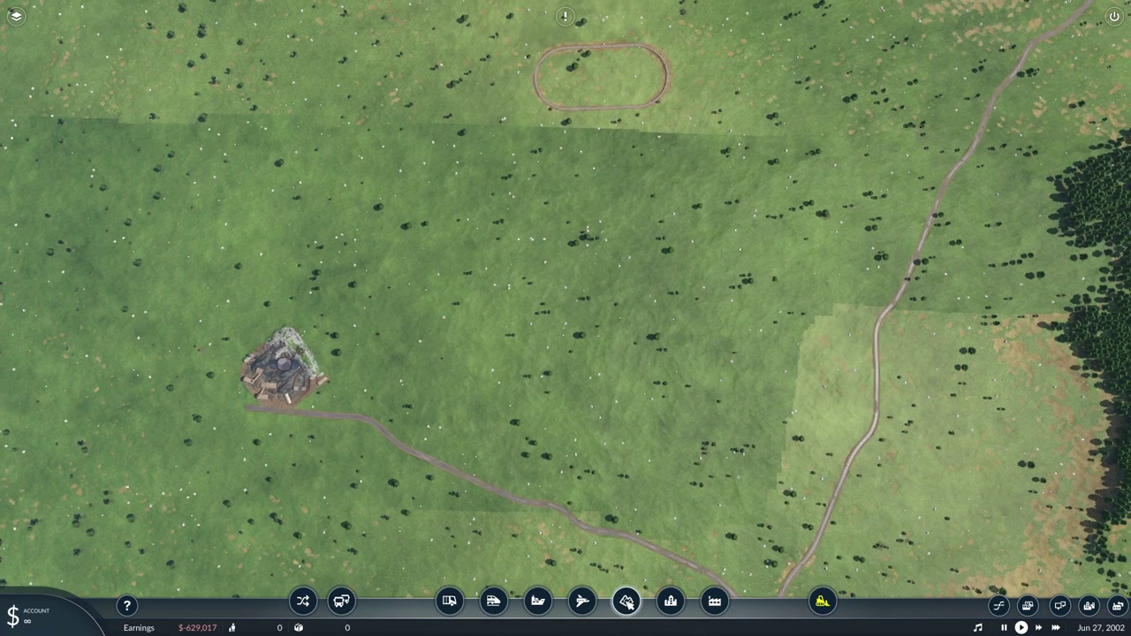
click(627, 601)
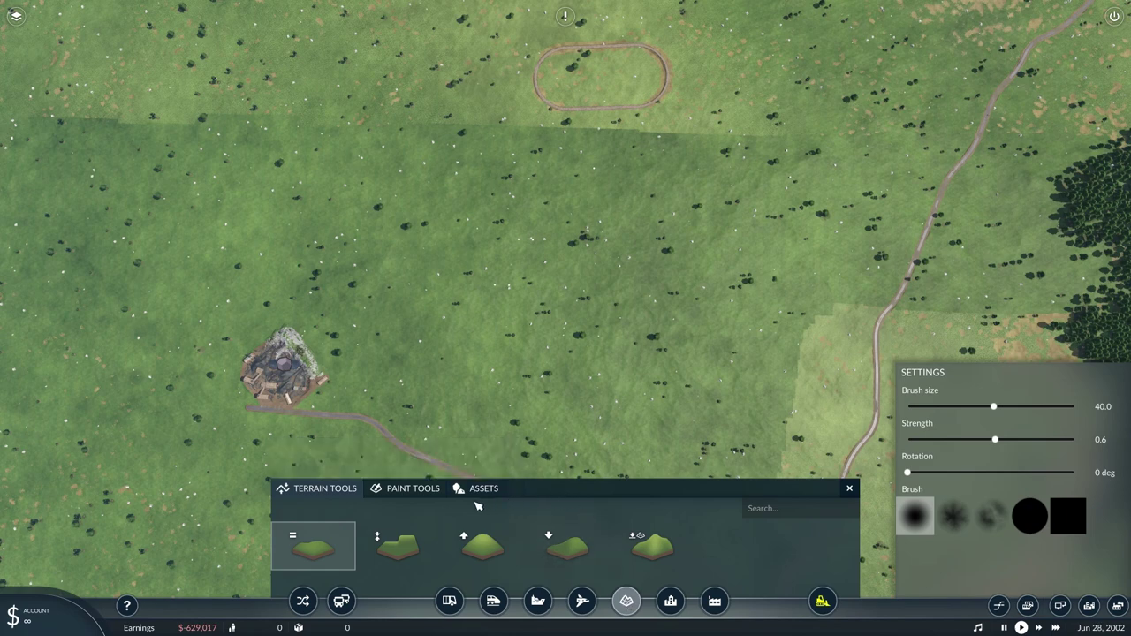
click(415, 492)
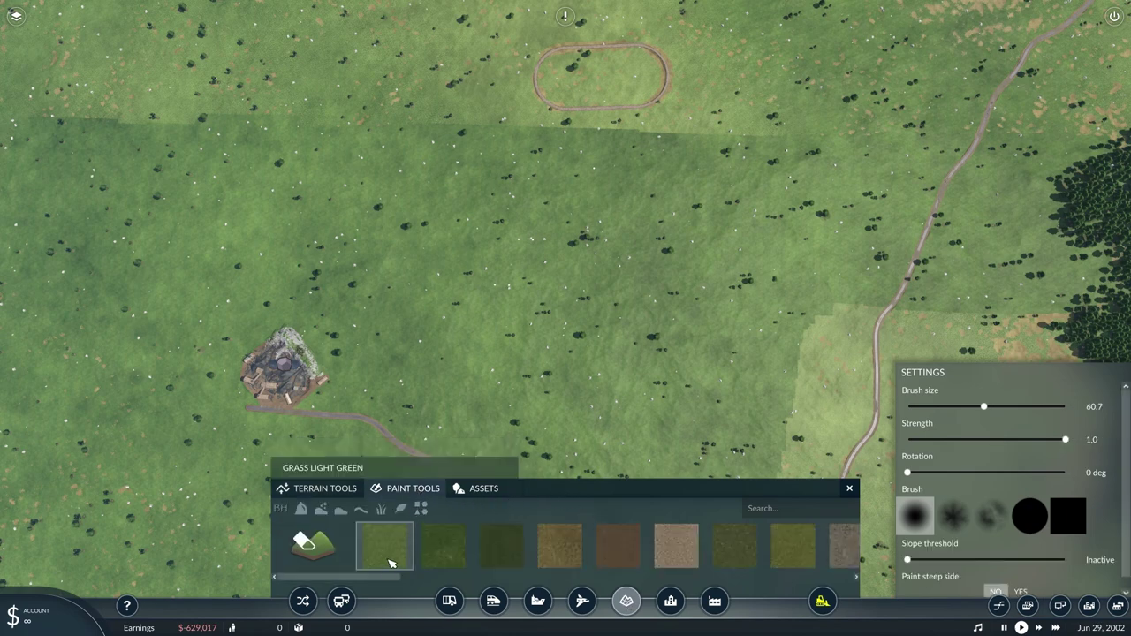
drag(381, 581, 700, 576)
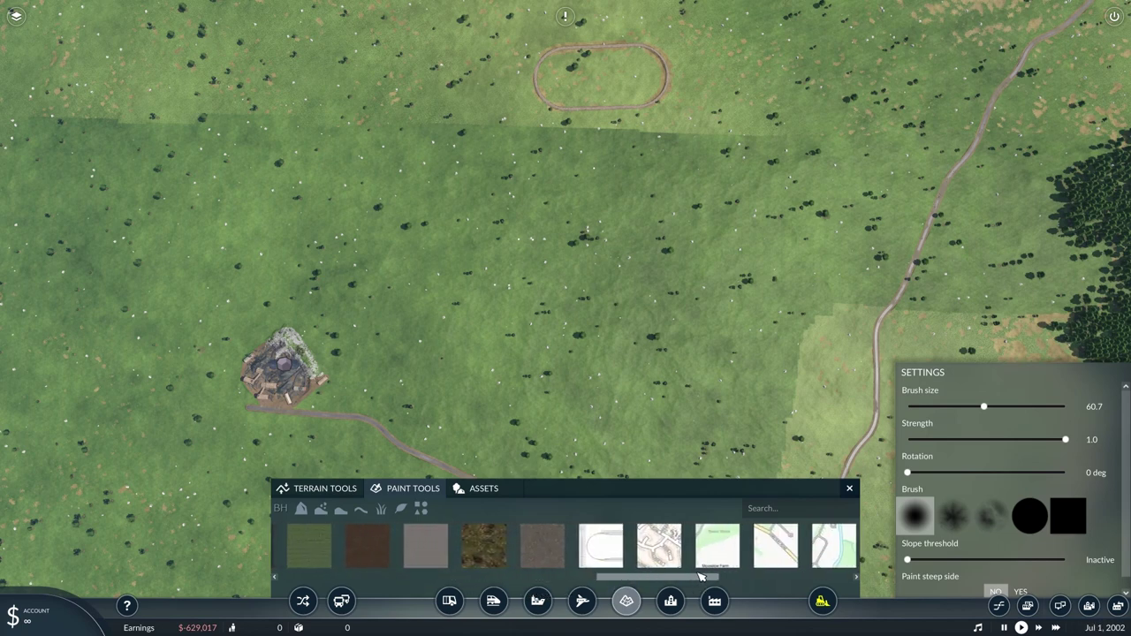
click(616, 553)
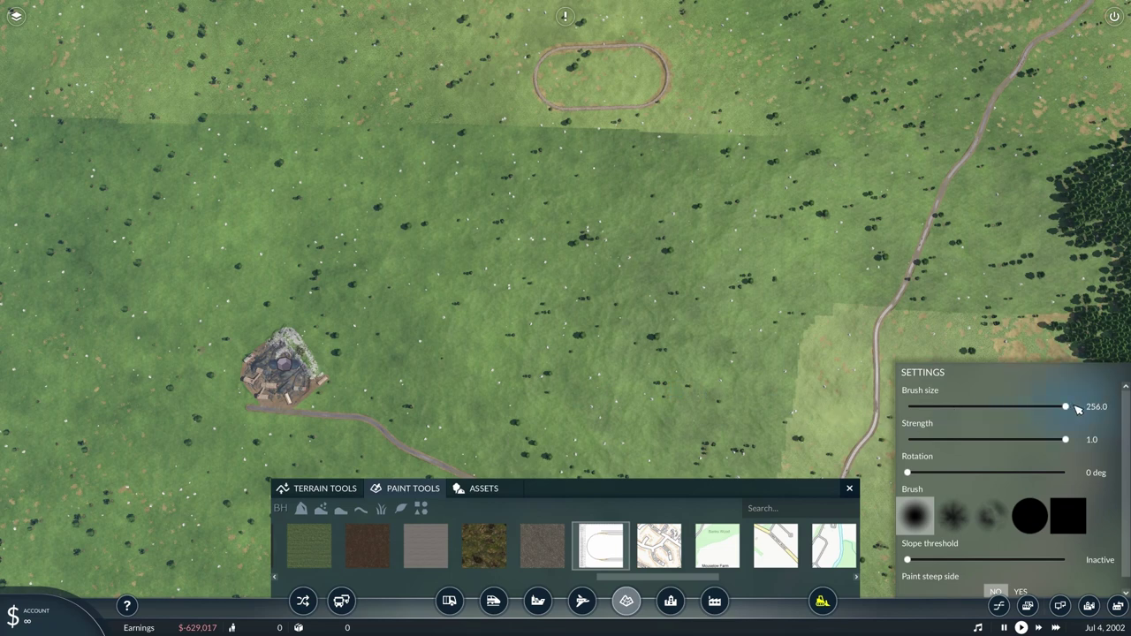
click(1070, 522)
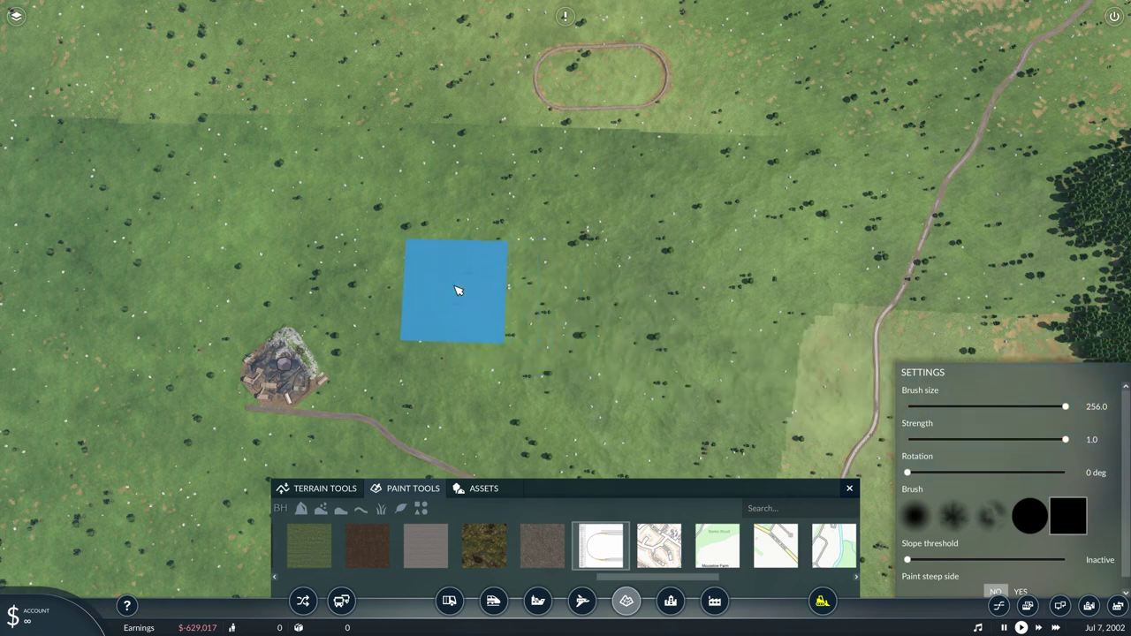
- Paint the A1 map onto the open grassland beside the mine until the whole track plan is covered
mouse_move(398, 248)
mouse_down()
mouse_move(651, 244)
mouse_move(651, 300)
mouse_move(592, 319)
mouse_move(392, 306)
mouse_move(371, 321)
mouse_move(367, 349)
mouse_move(462, 359)
mouse_move(519, 361)
mouse_move(480, 306)
mouse_move(422, 276)
mouse_move(366, 272)
mouse_move(415, 295)
mouse_move(518, 253)
mouse_move(247, 374)
mouse_up()
scroll(223, 374, up, 3)
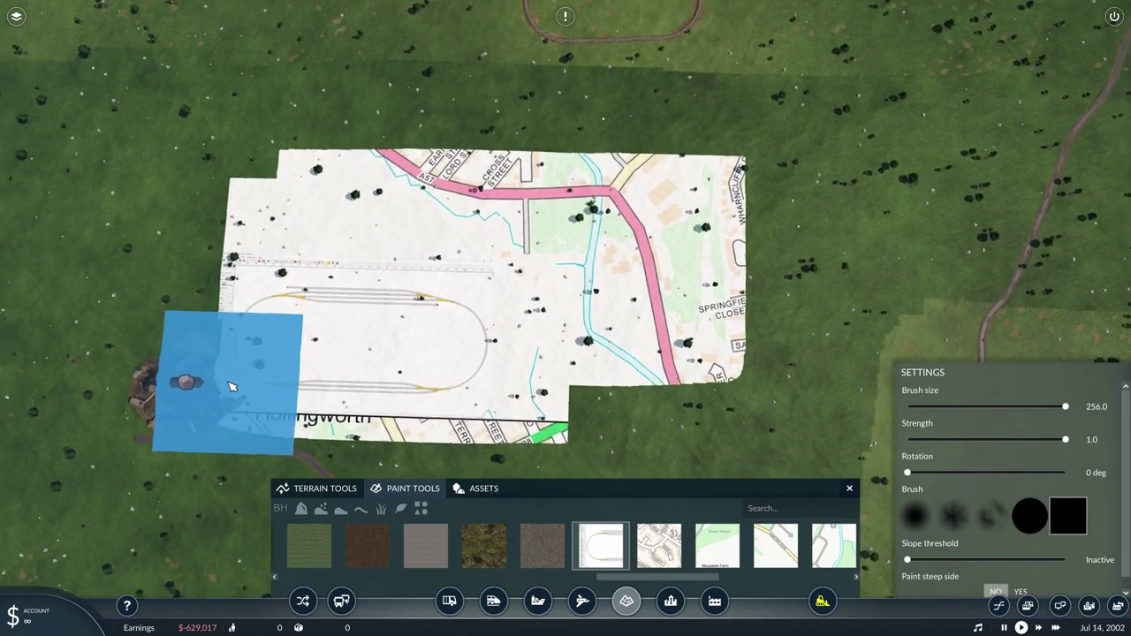
scroll(194, 397, down, 2)
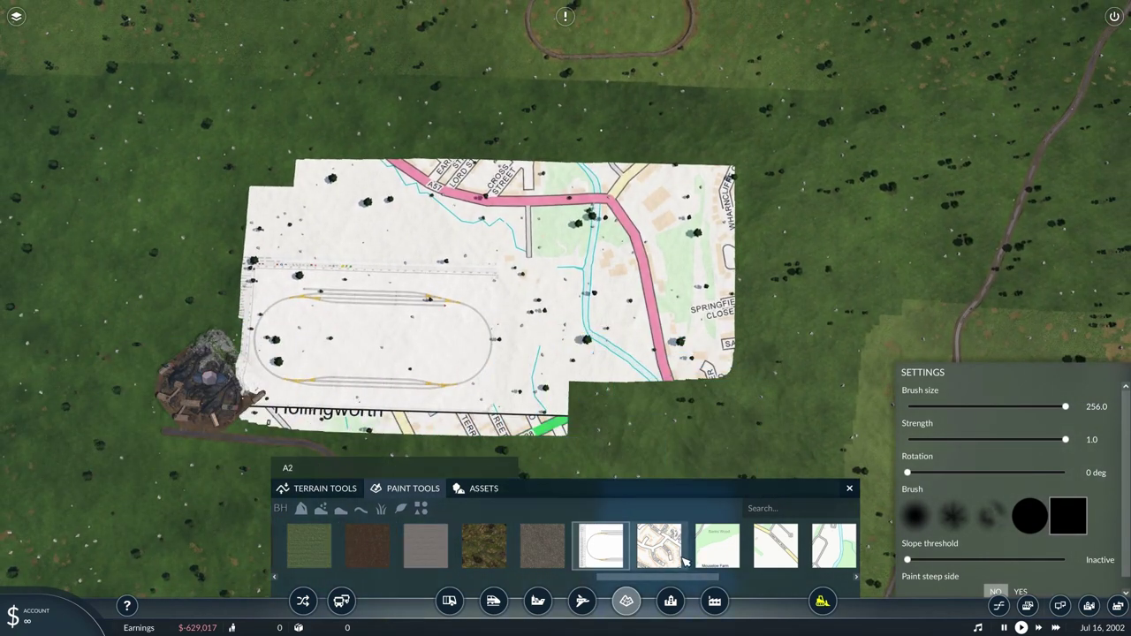
- Paint Grass Green over the surplus street map around the oval, leaving only the track-plan area
scroll(565, 548, up, 5)
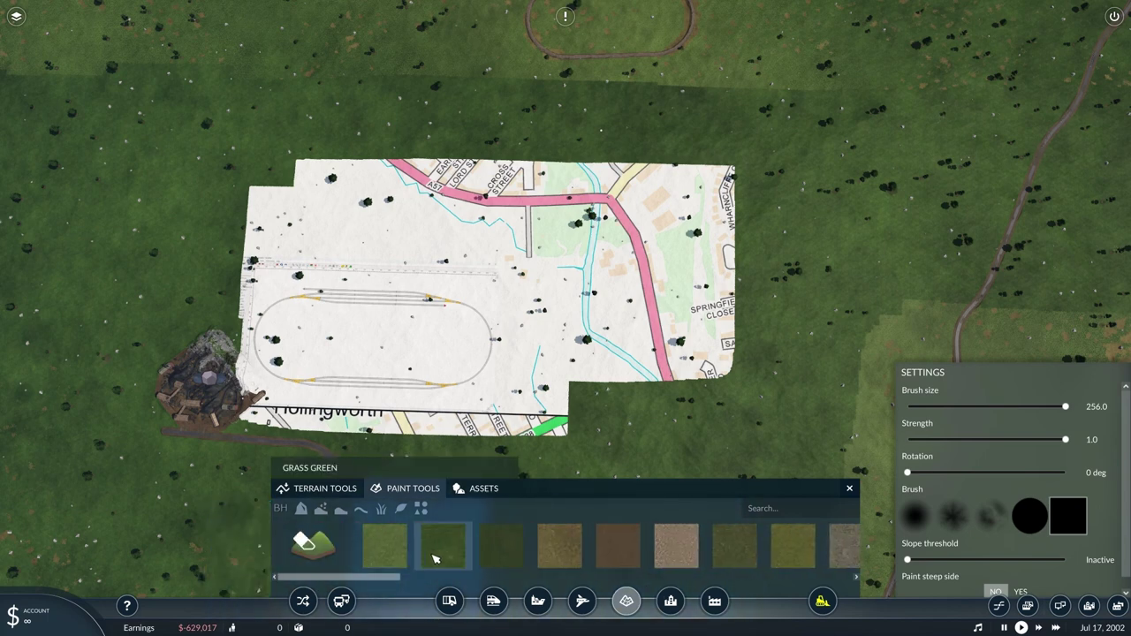
click(441, 539)
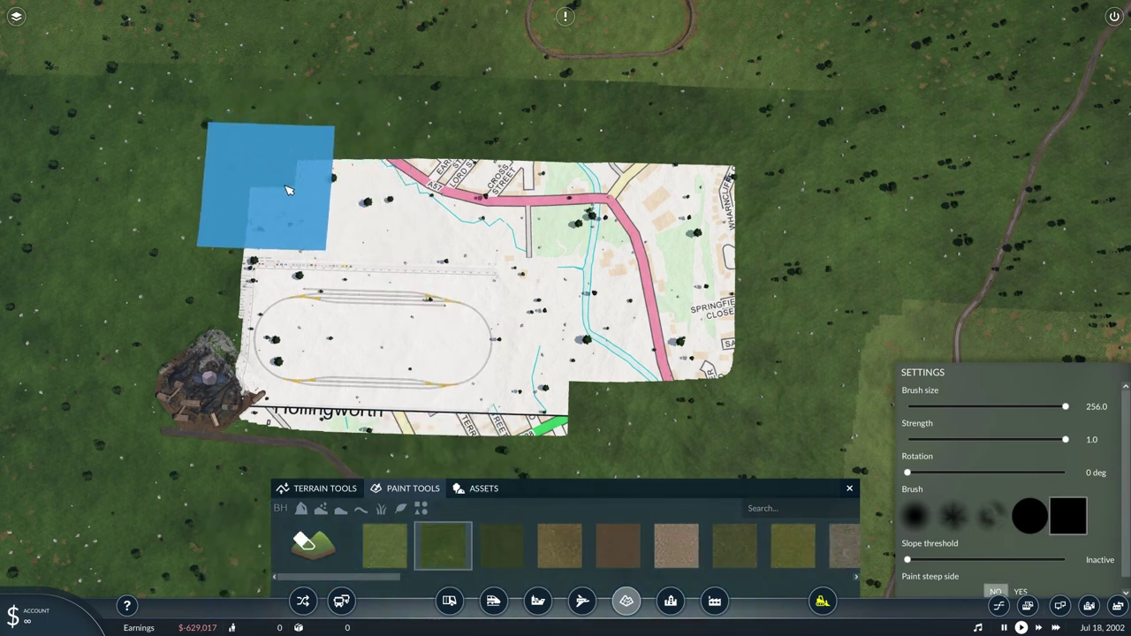
mouse_move(418, 185)
mouse_down()
mouse_move(694, 197)
mouse_move(686, 324)
mouse_move(617, 328)
mouse_move(584, 283)
mouse_move(576, 384)
mouse_move(587, 217)
mouse_move(255, 214)
mouse_move(189, 239)
mouse_move(161, 301)
mouse_move(150, 460)
mouse_move(460, 476)
mouse_move(560, 462)
mouse_move(719, 283)
mouse_move(652, 242)
mouse_move(654, 224)
mouse_move(621, 212)
mouse_move(642, 273)
mouse_up()
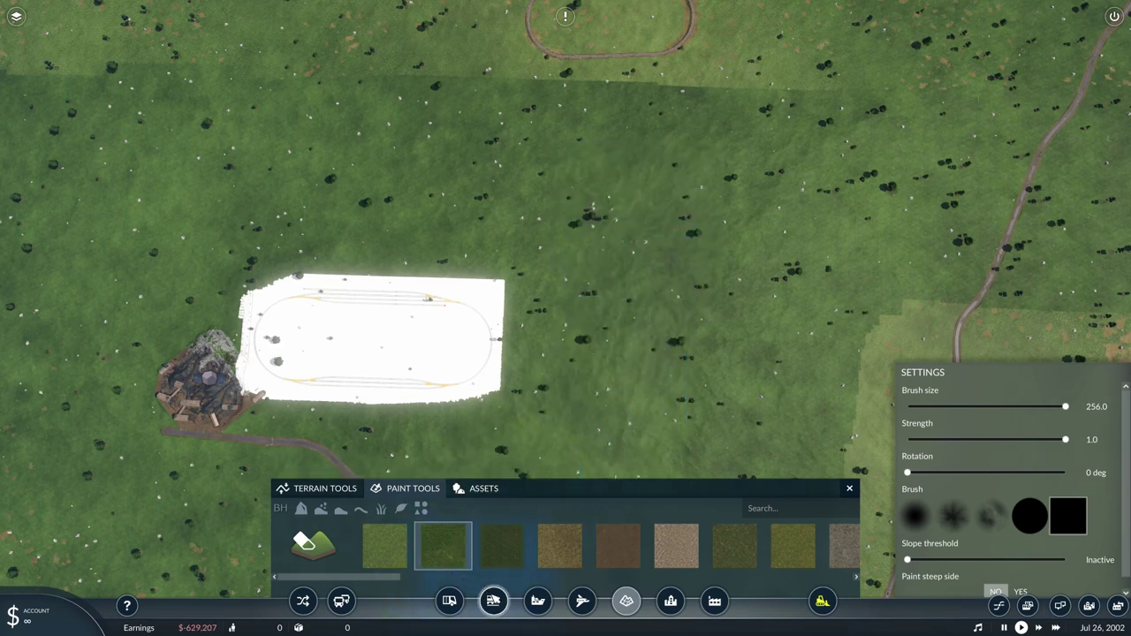
- Build a straight railway track along the middle line of the plan's three lower sidings
click(493, 602)
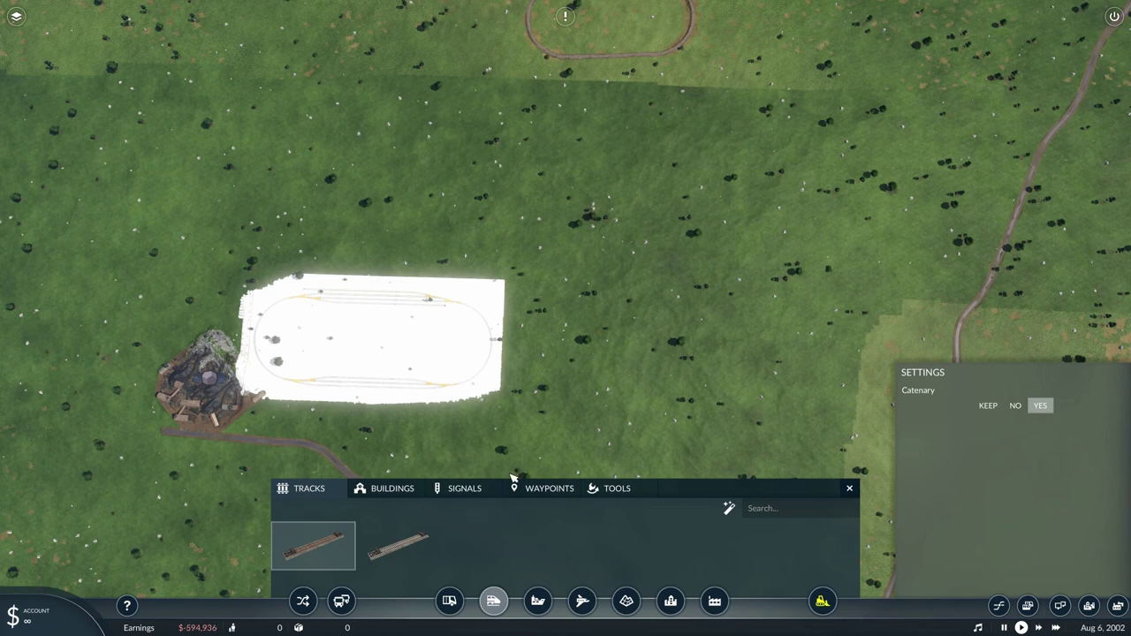
key(e)
key(q)
key(s)
key(a)
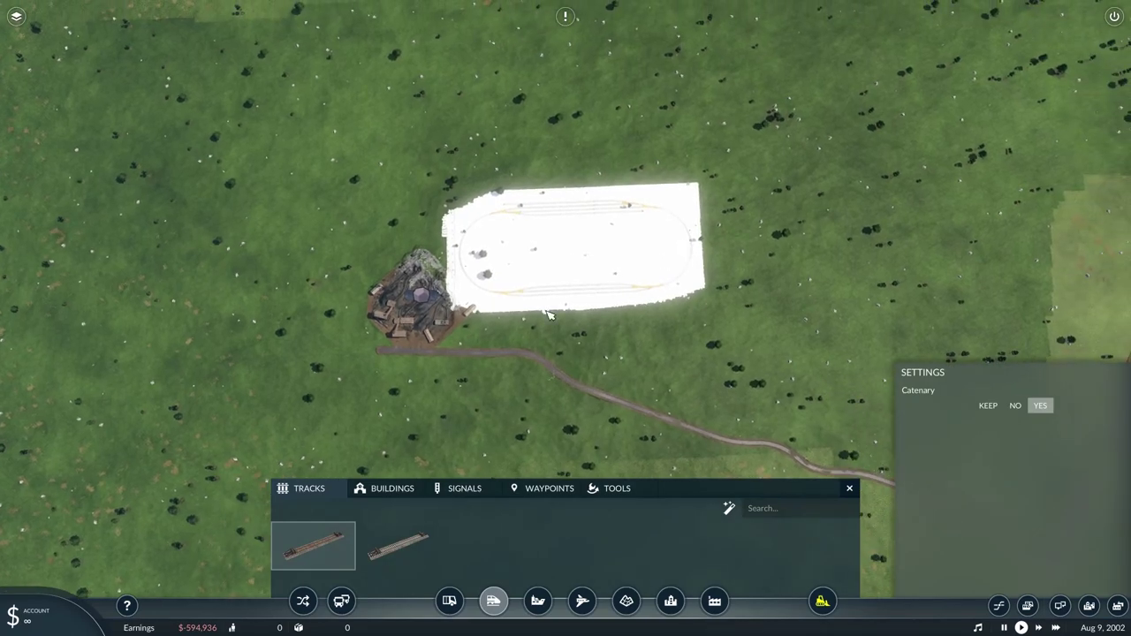
scroll(548, 313, up, 5)
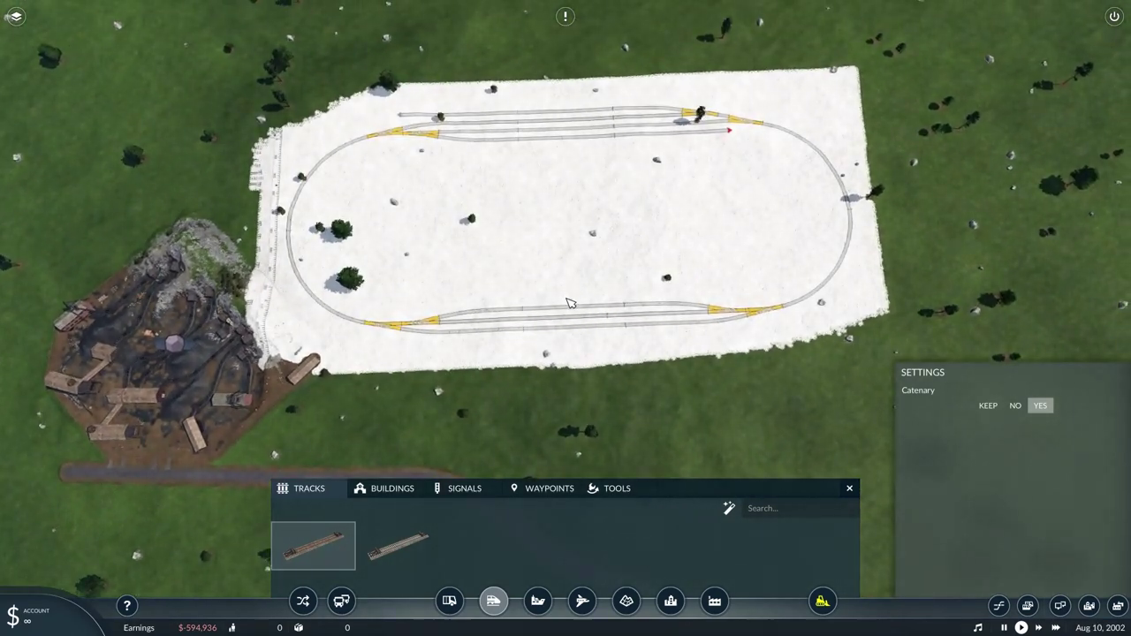
scroll(570, 303, up, 3)
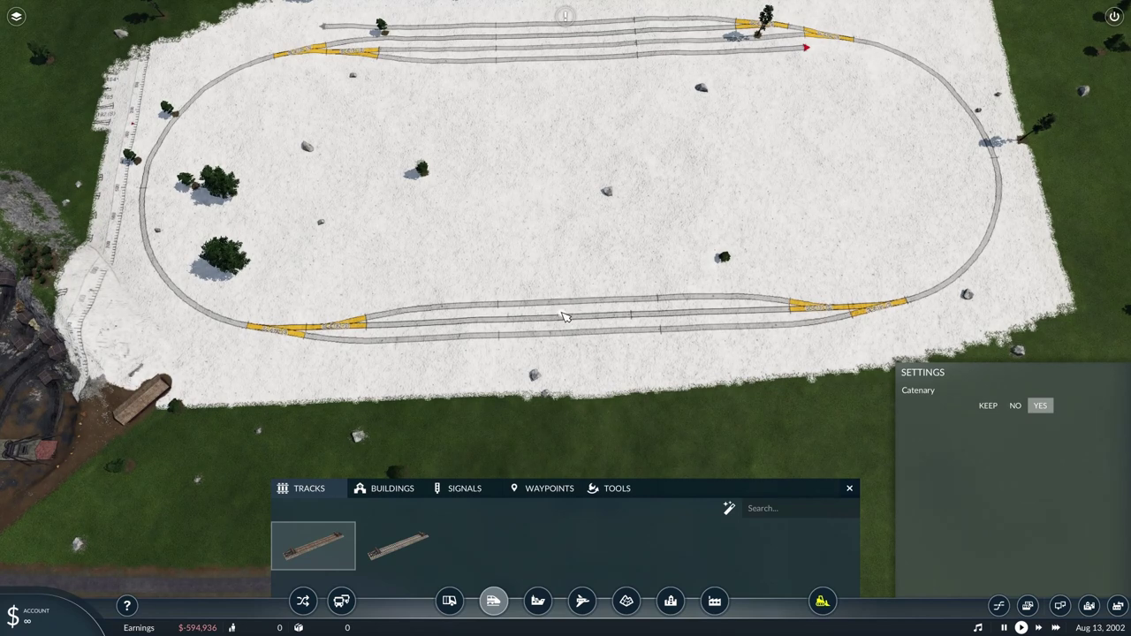
scroll(572, 320, up, 3)
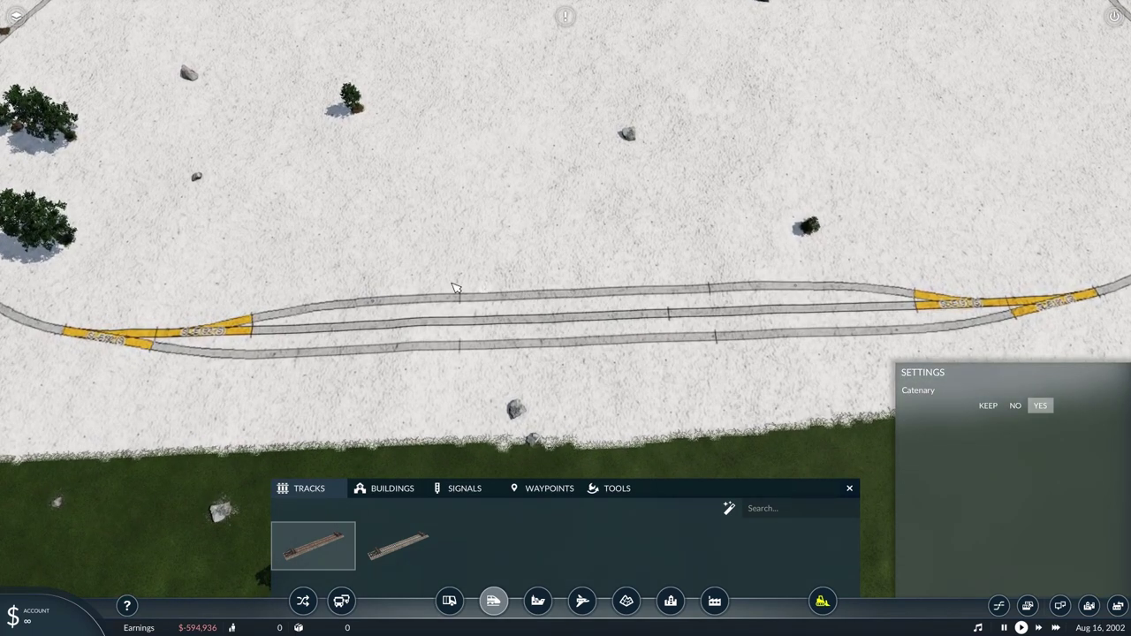
drag(434, 284, 371, 227)
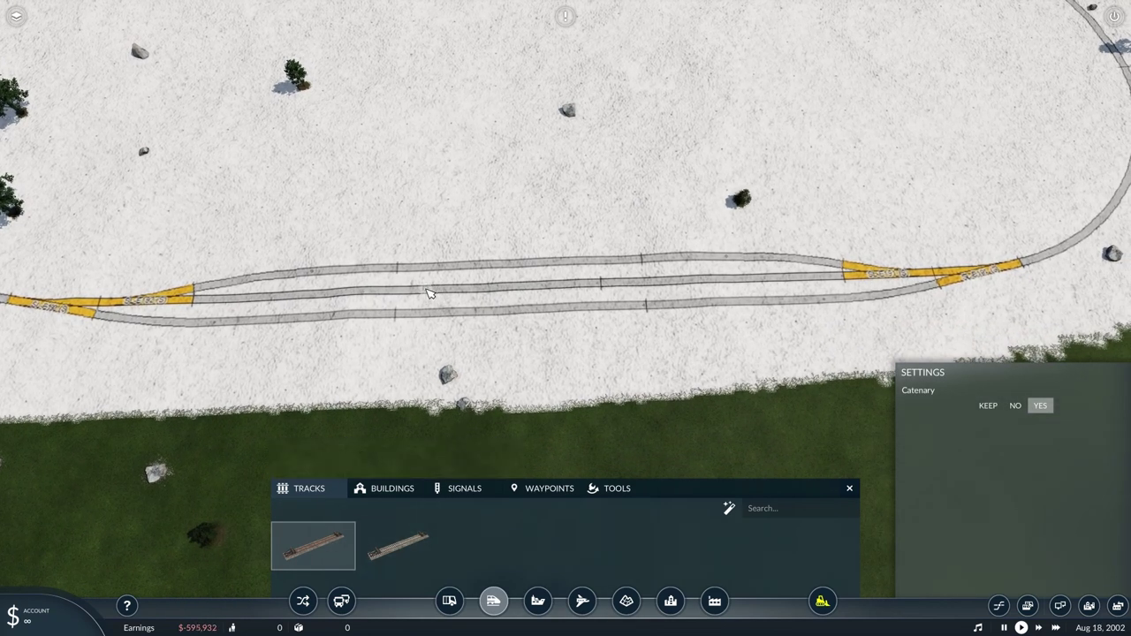
drag(425, 290, 712, 279)
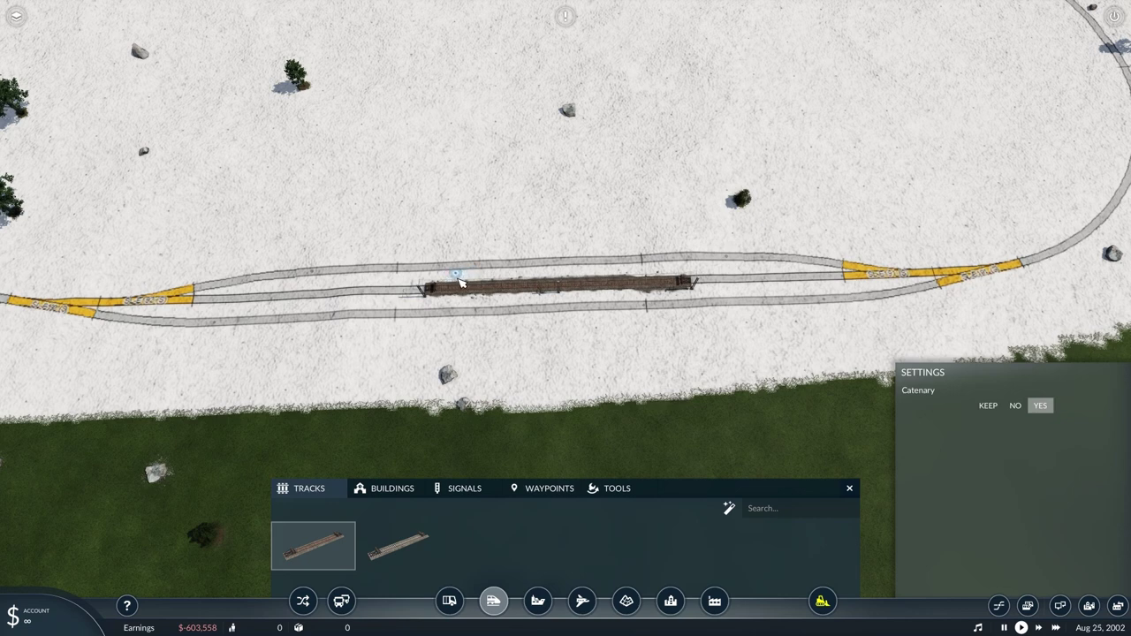
- Build a parallel track on each side of the middle track, following the two outer siding lines
click(457, 279)
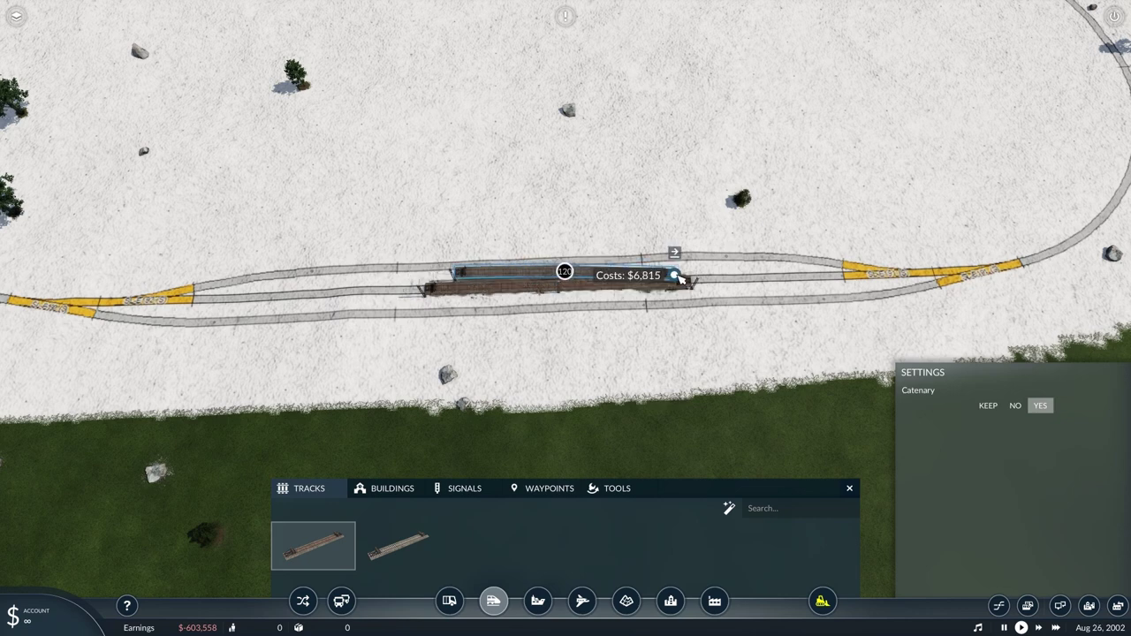
click(707, 260)
click(455, 300)
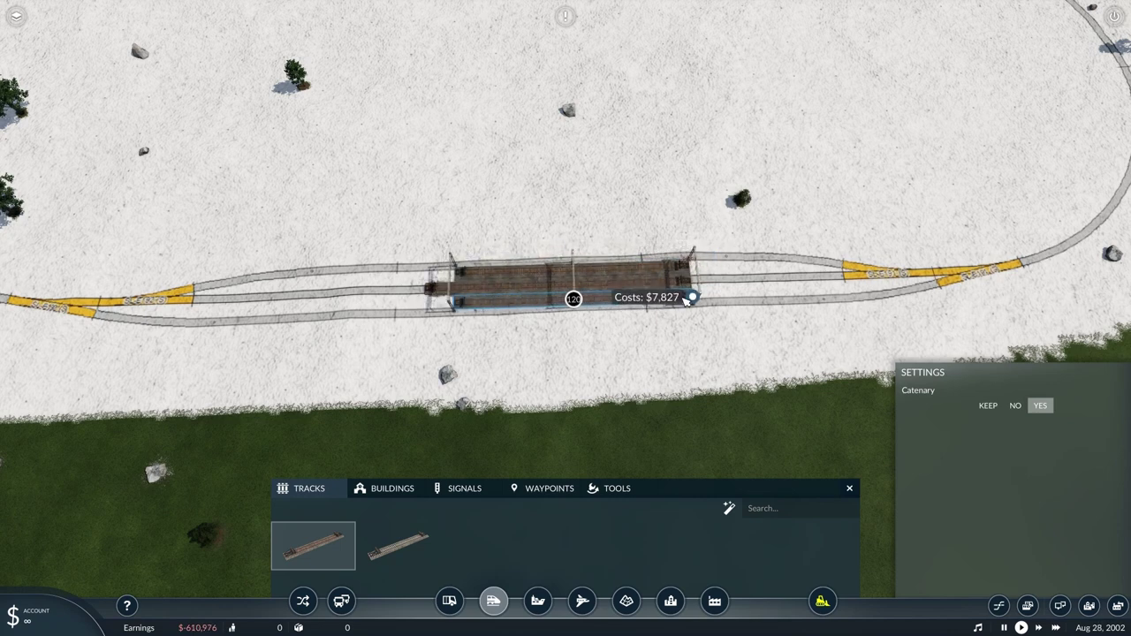
click(711, 292)
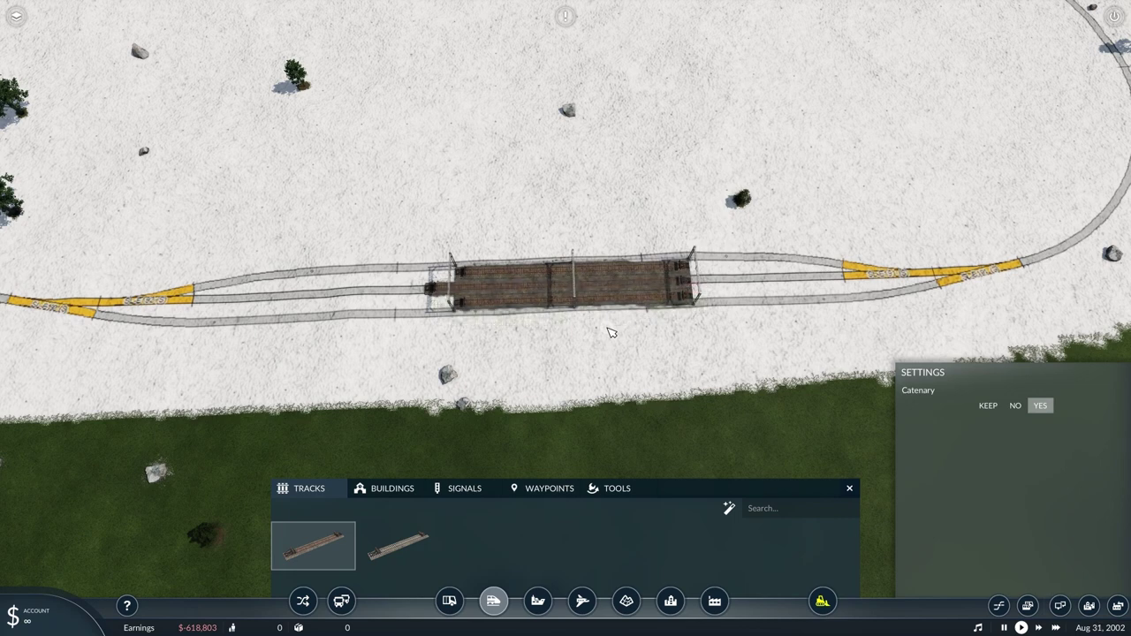
- Extend the middle lower siding track straight to the plan's right-hand switches, where the oval's curve begins
scroll(386, 291, down, 5)
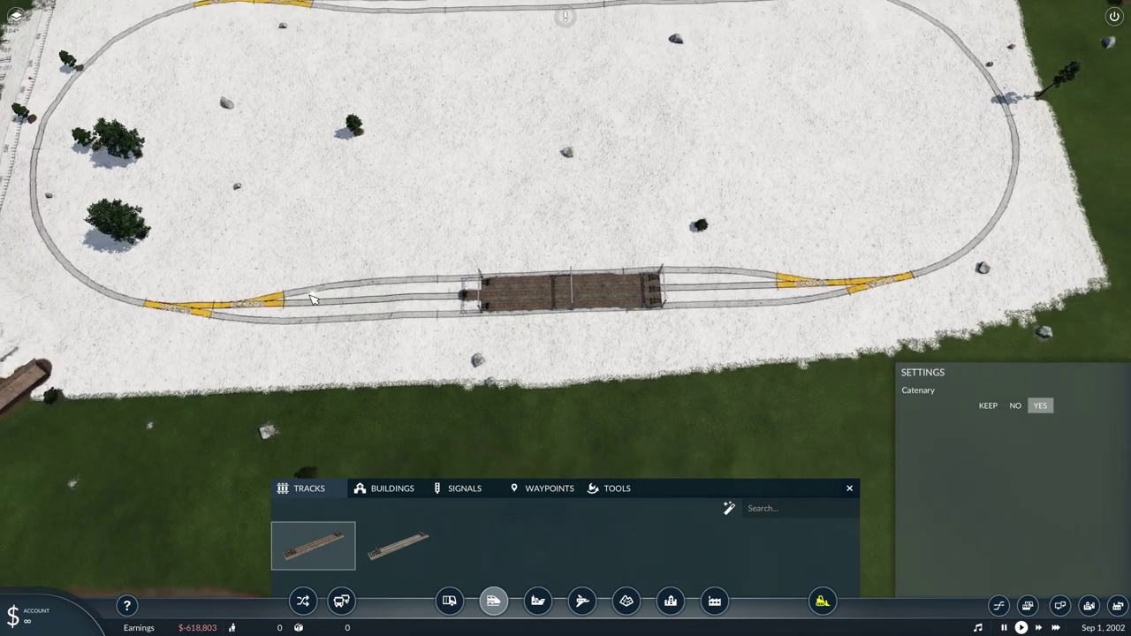
scroll(815, 260, up, 4)
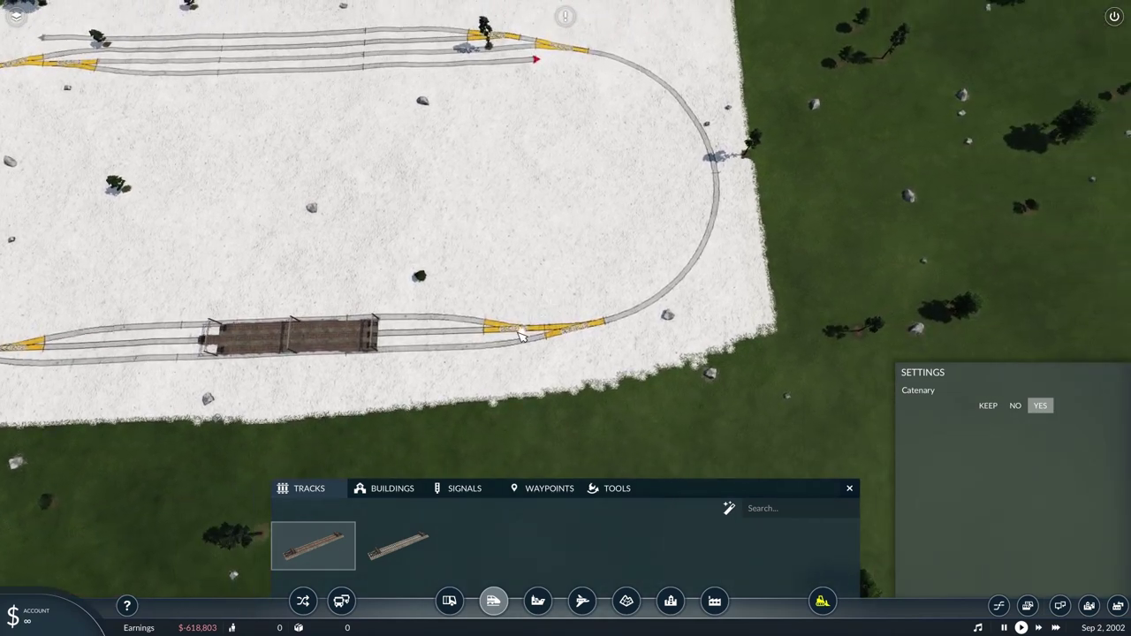
scroll(353, 345, up, 3)
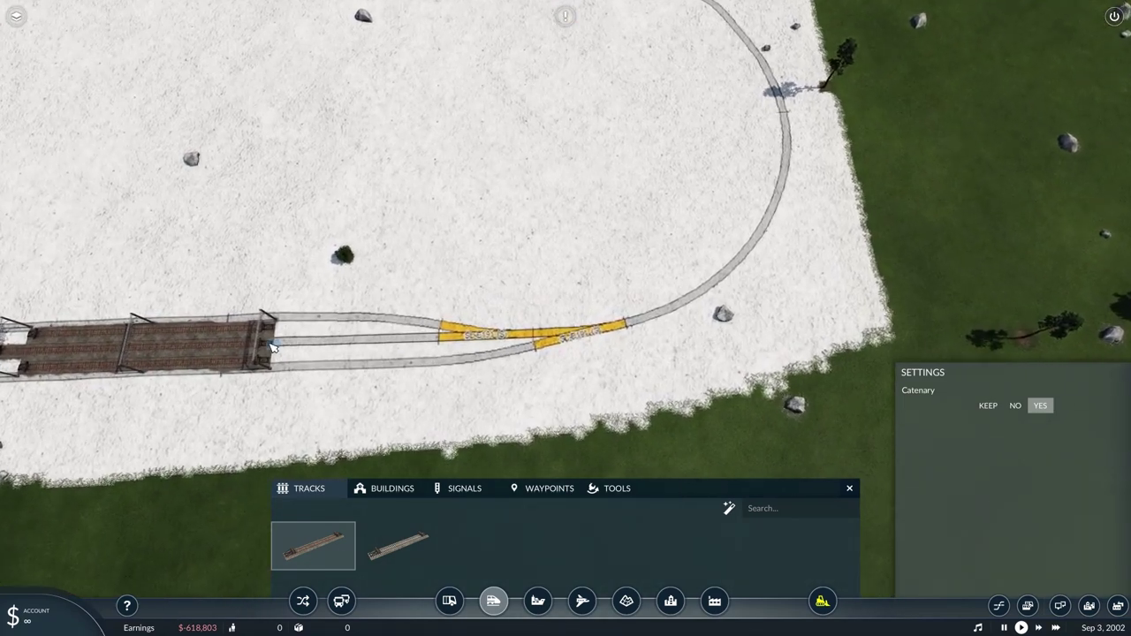
drag(272, 348, 559, 341)
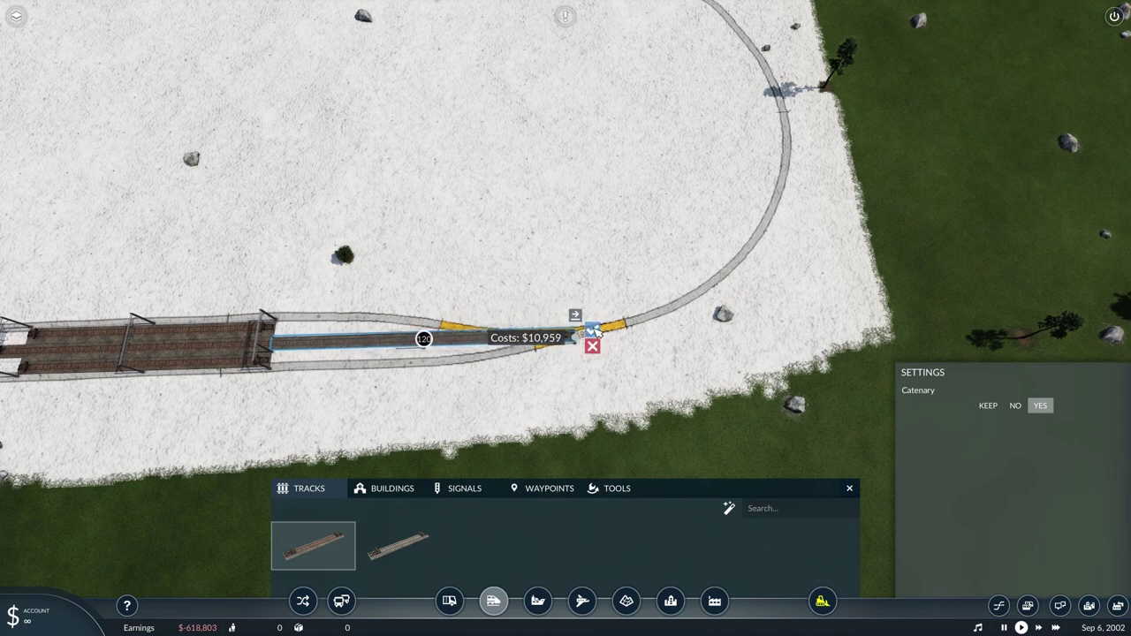
click(592, 330)
- Build the curved track around the oval's right-hand end, from the extended middle track up to the upper sidings' switches
scroll(511, 168, down, 3)
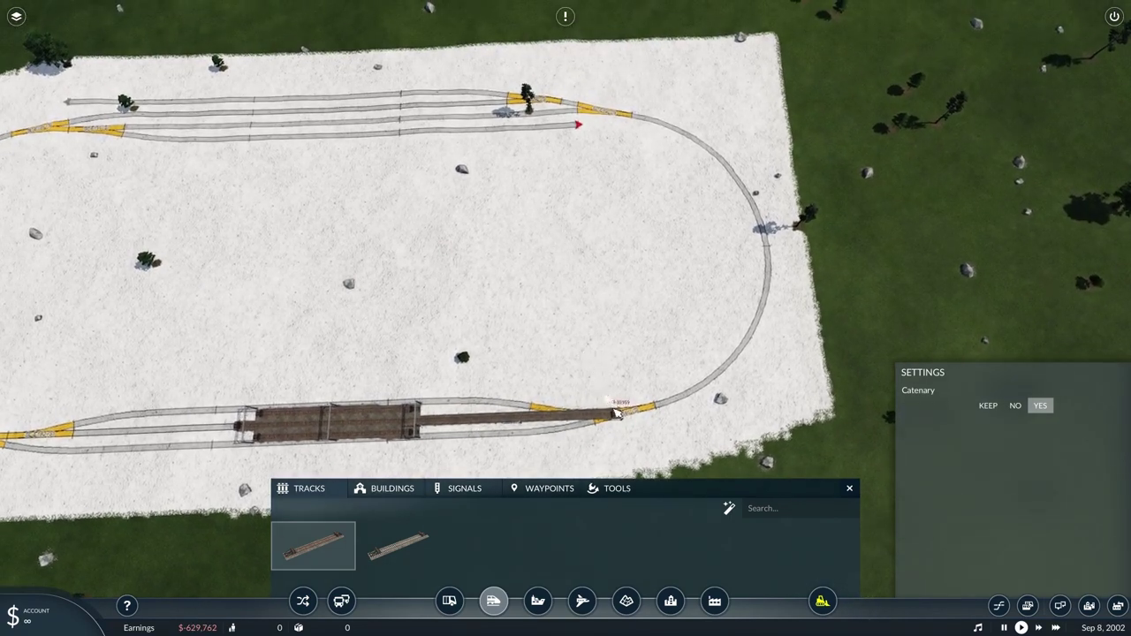
drag(623, 421, 576, 117)
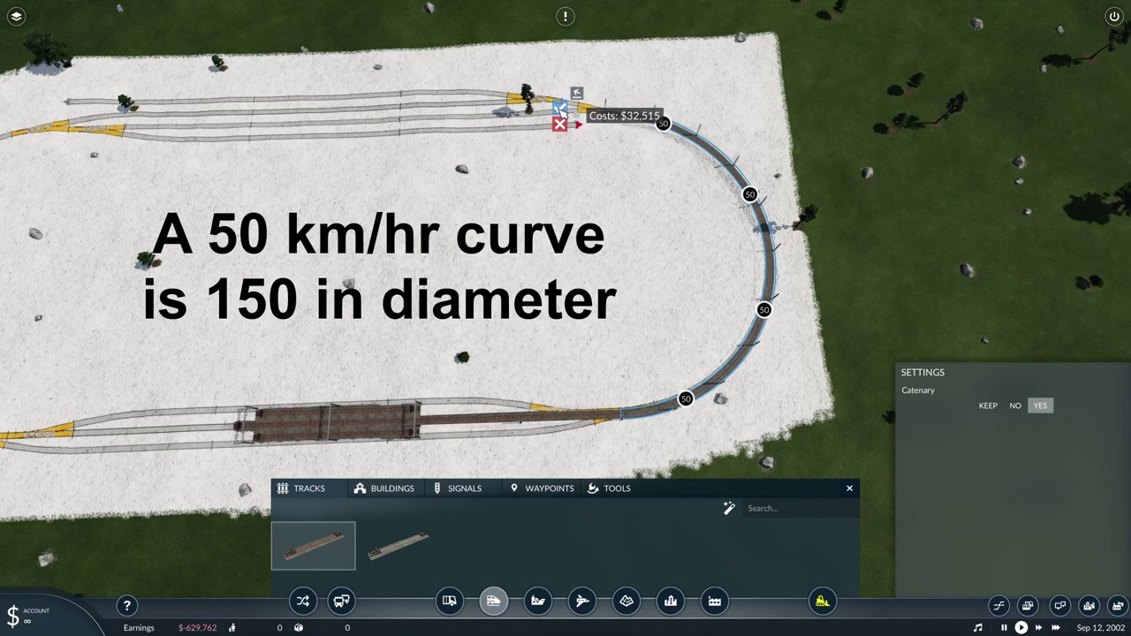
click(560, 108)
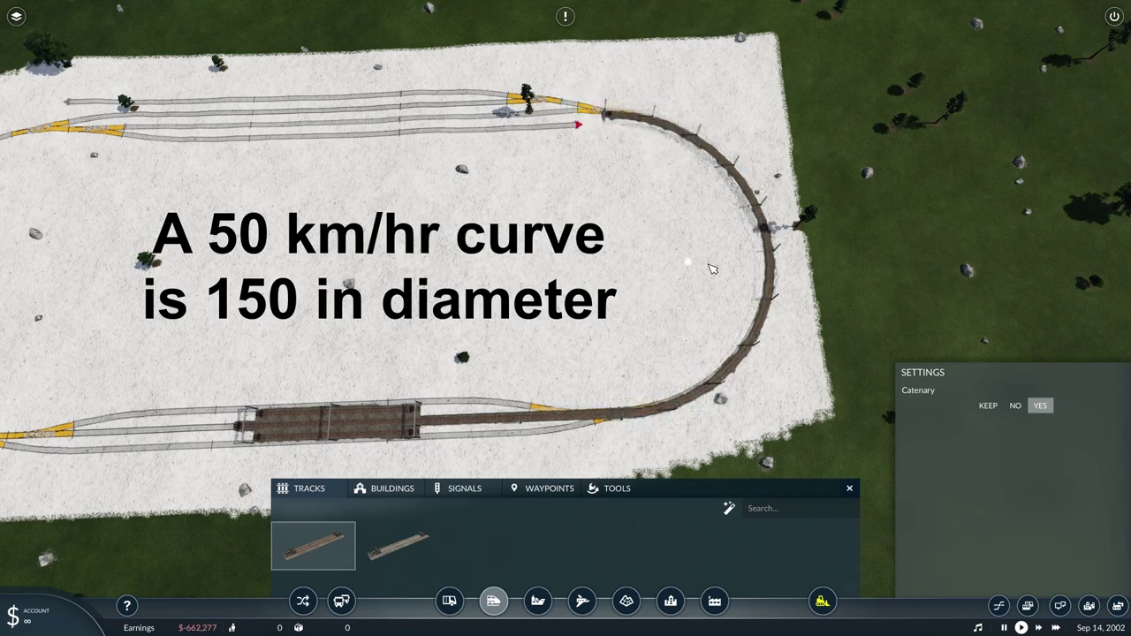
- Connect the outermost lower siding to the start of the right-hand curve, following the plan's switch
scroll(712, 268, down, 5)
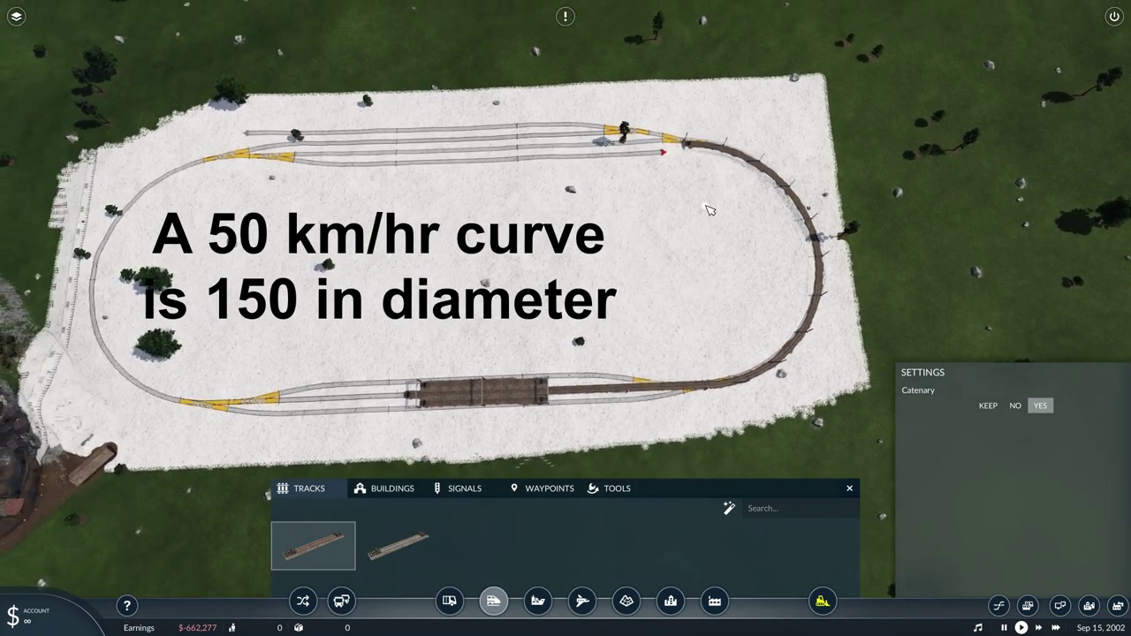
scroll(689, 265, up, 5)
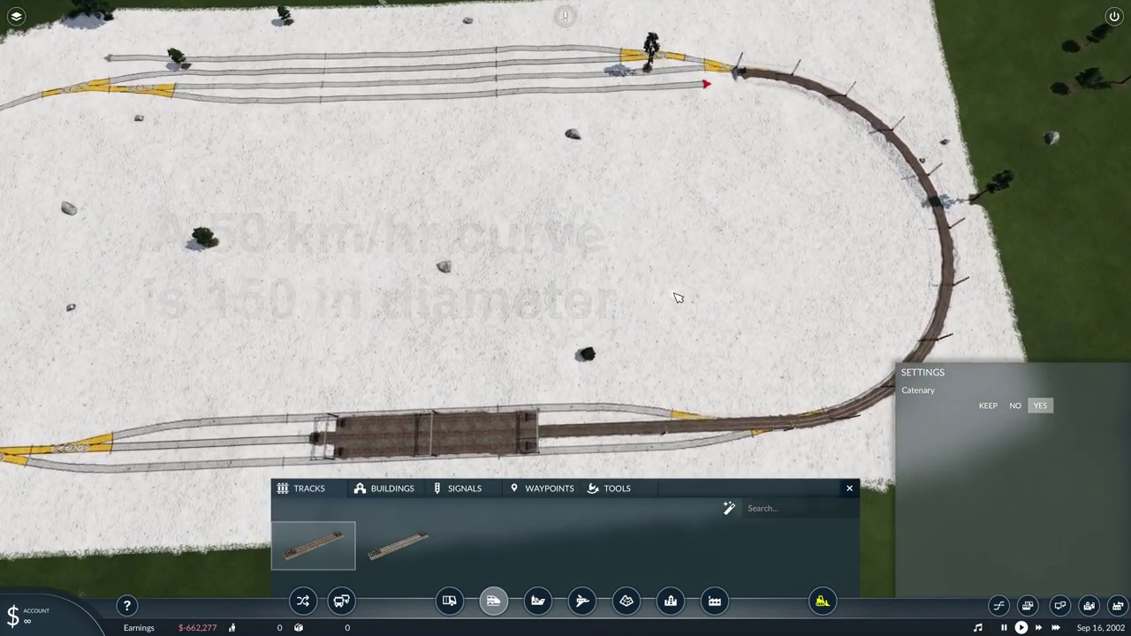
key(s)
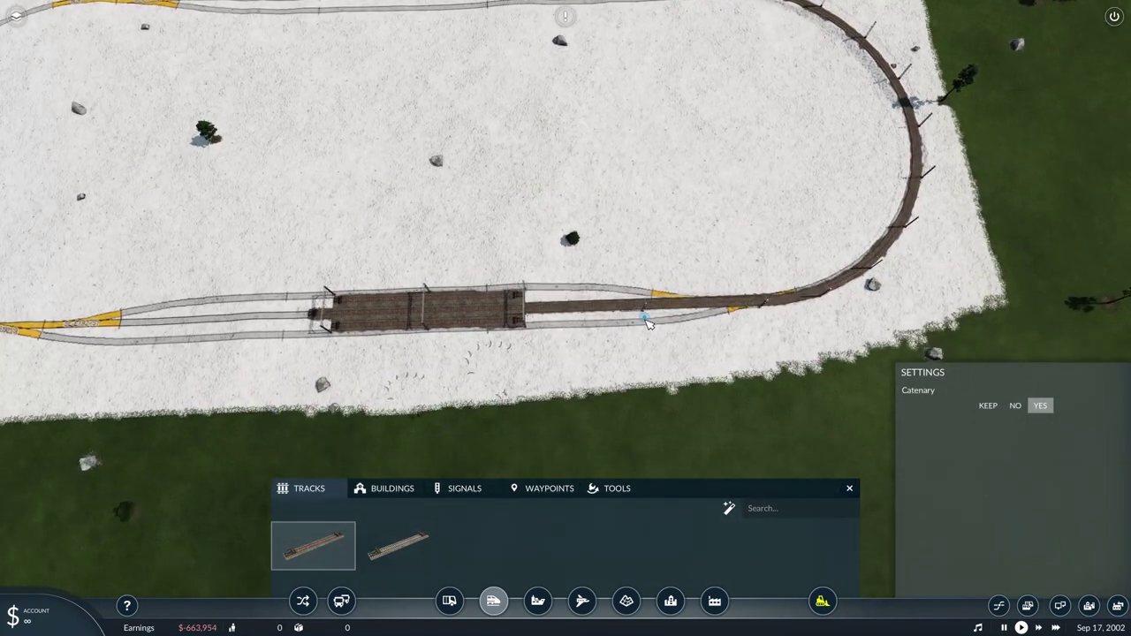
scroll(646, 323, up, 3)
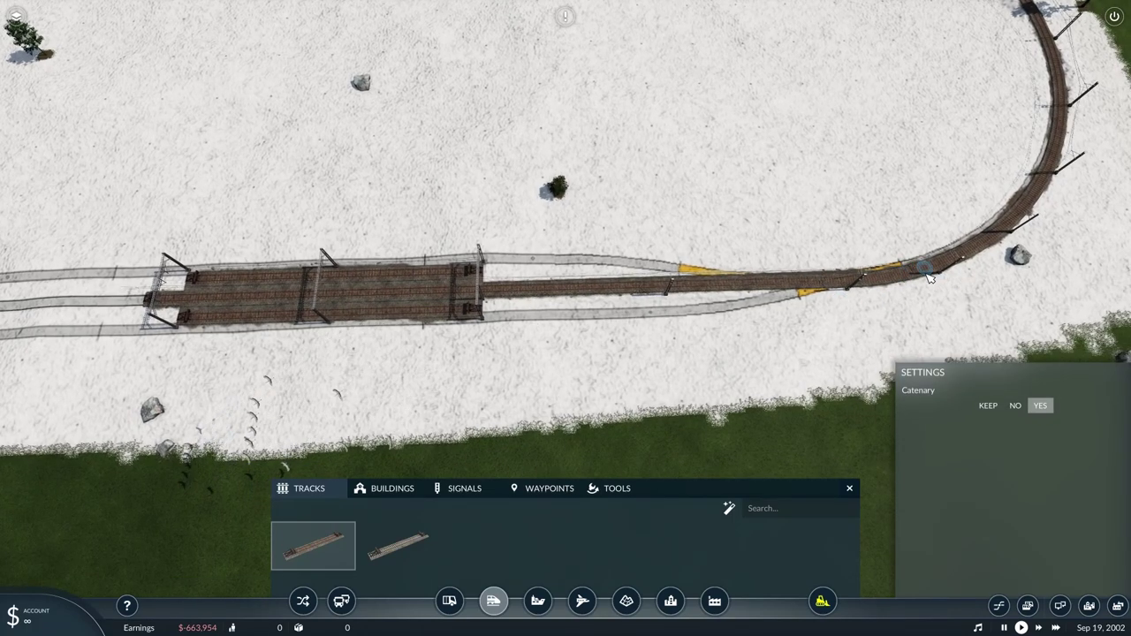
drag(919, 275, 467, 313)
- Extend the innermost lower siding with a short straight piece and join it to the main track at the plan's right-hand switch
scroll(637, 247, up, 3)
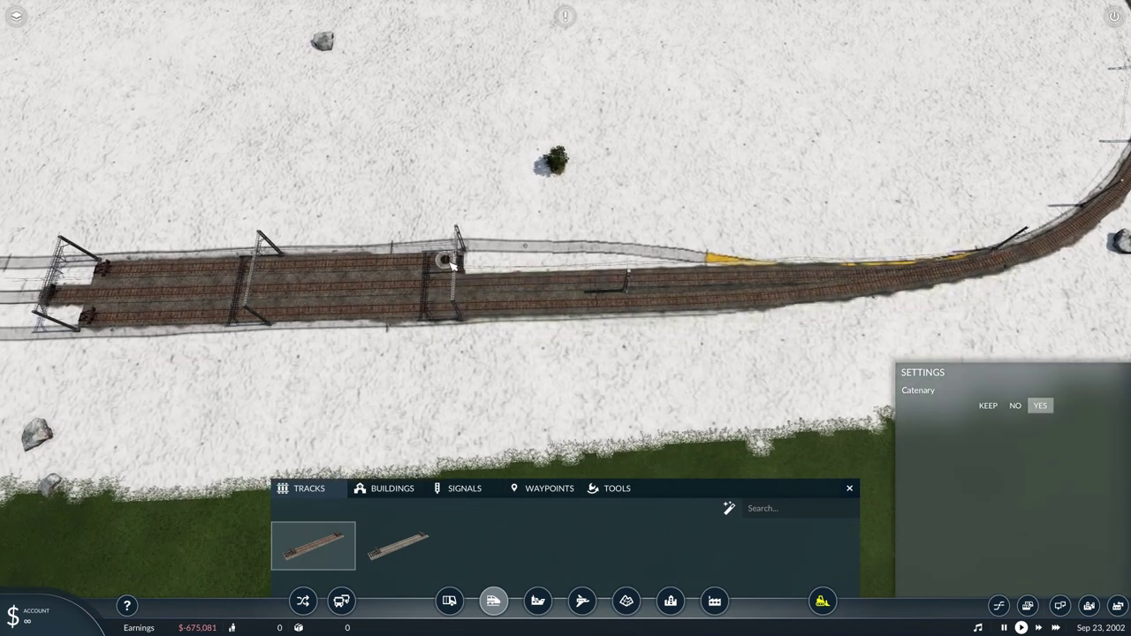
drag(466, 264, 580, 261)
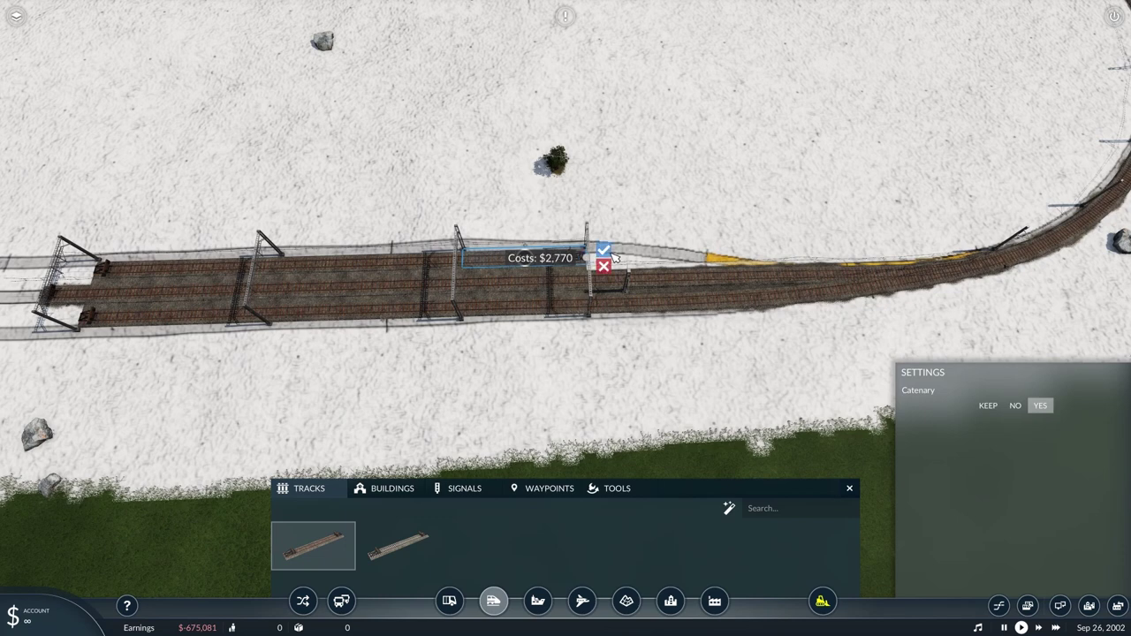
drag(609, 256, 908, 270)
- Examine the lower sidings' new right-hand junction up close and compare the built tracks with the whole oval plan
key(q)
scroll(589, 30, down, 5)
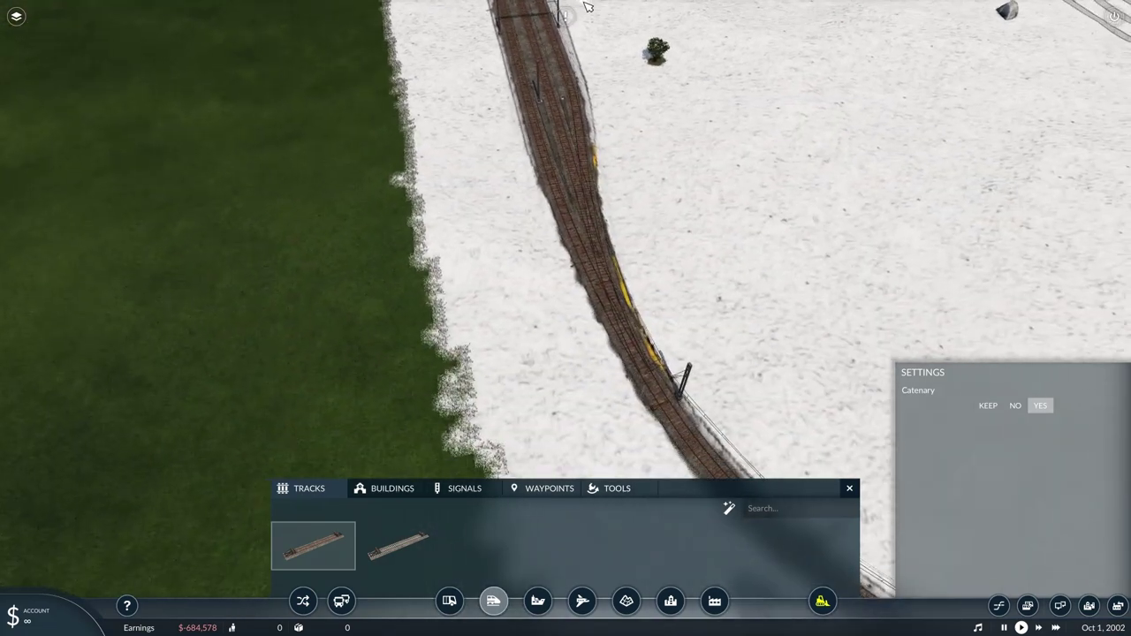
scroll(596, 258, up, 3)
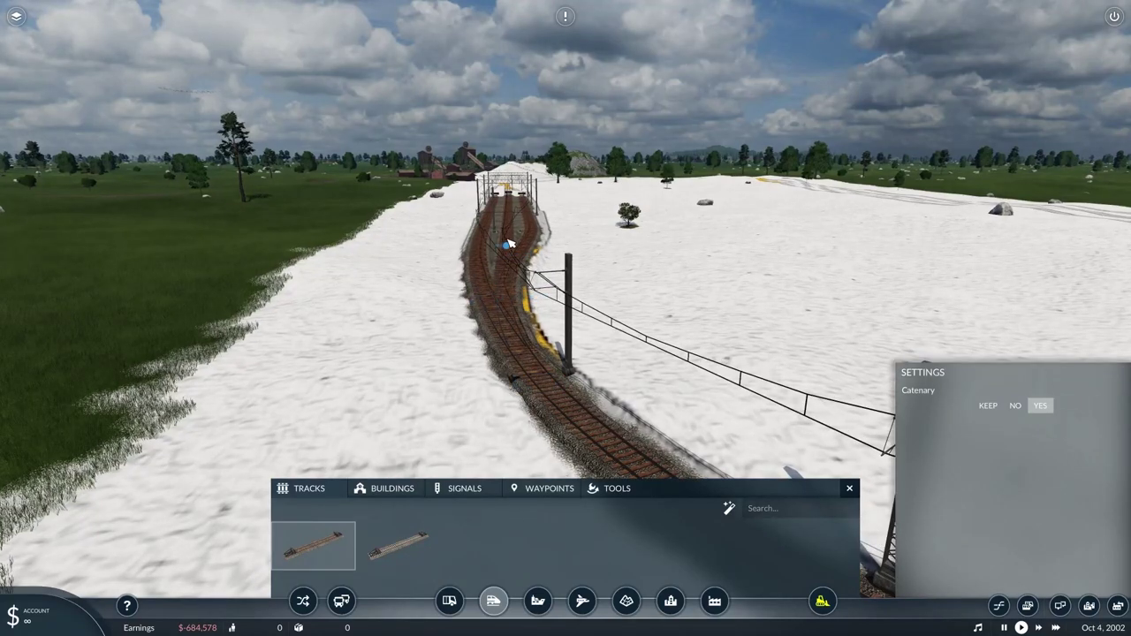
scroll(630, 242, up, 5)
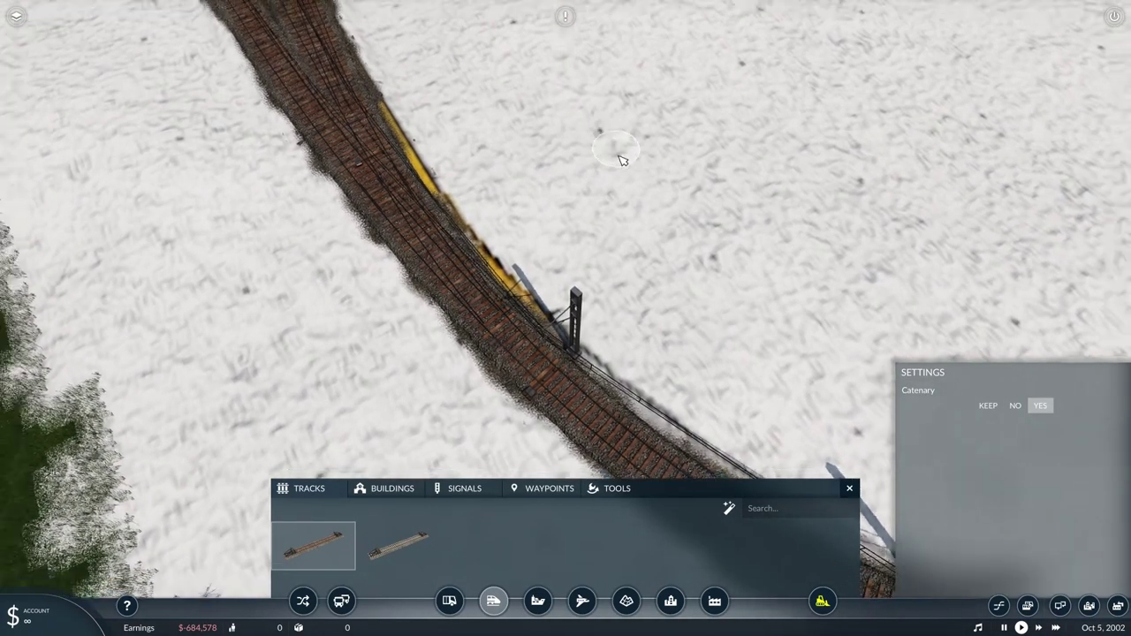
scroll(621, 163, down, 6)
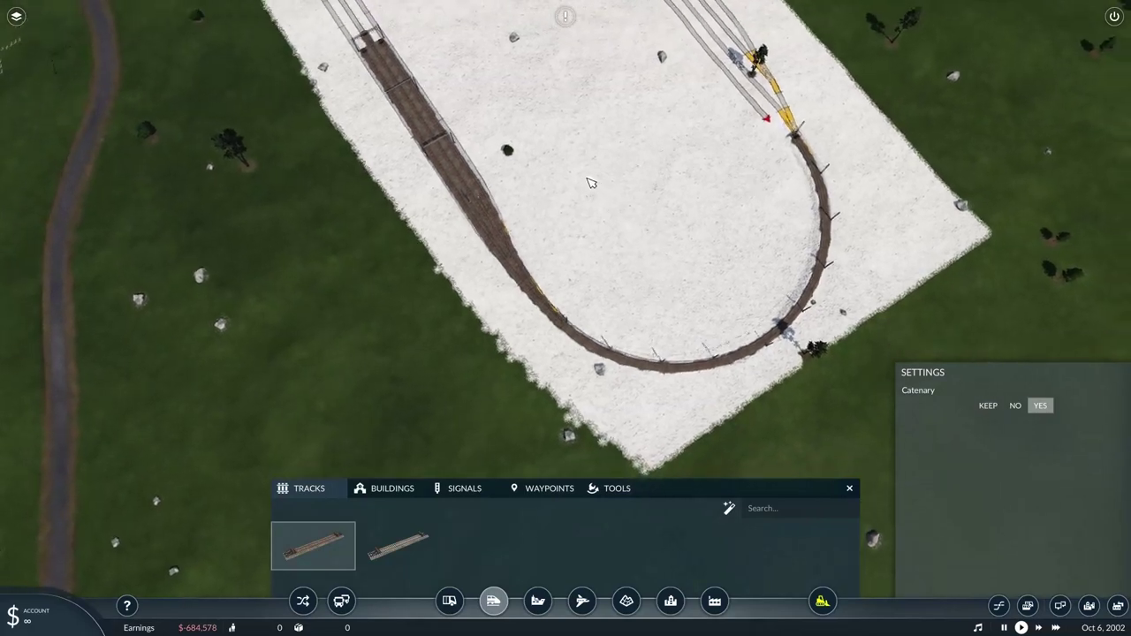
scroll(590, 182, up, 5)
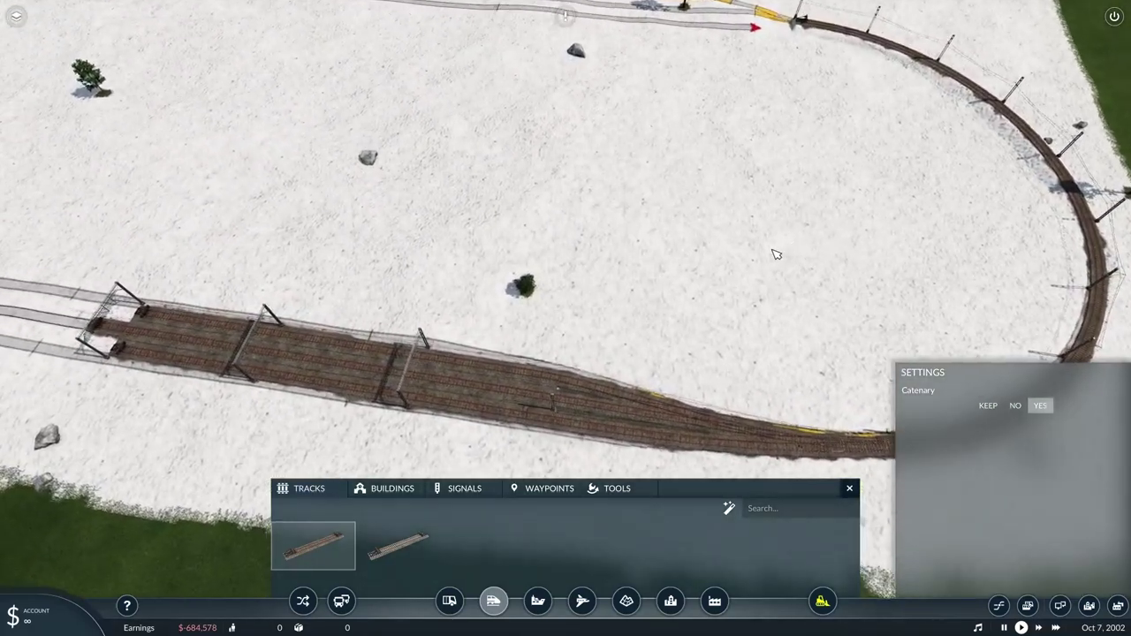
scroll(776, 254, down, 6)
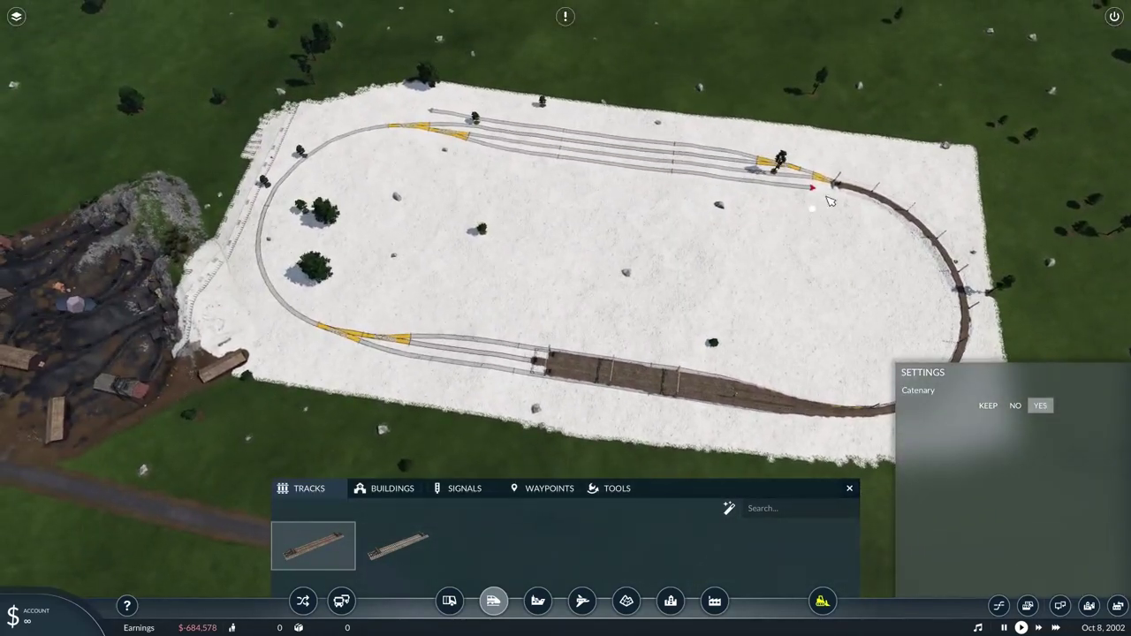